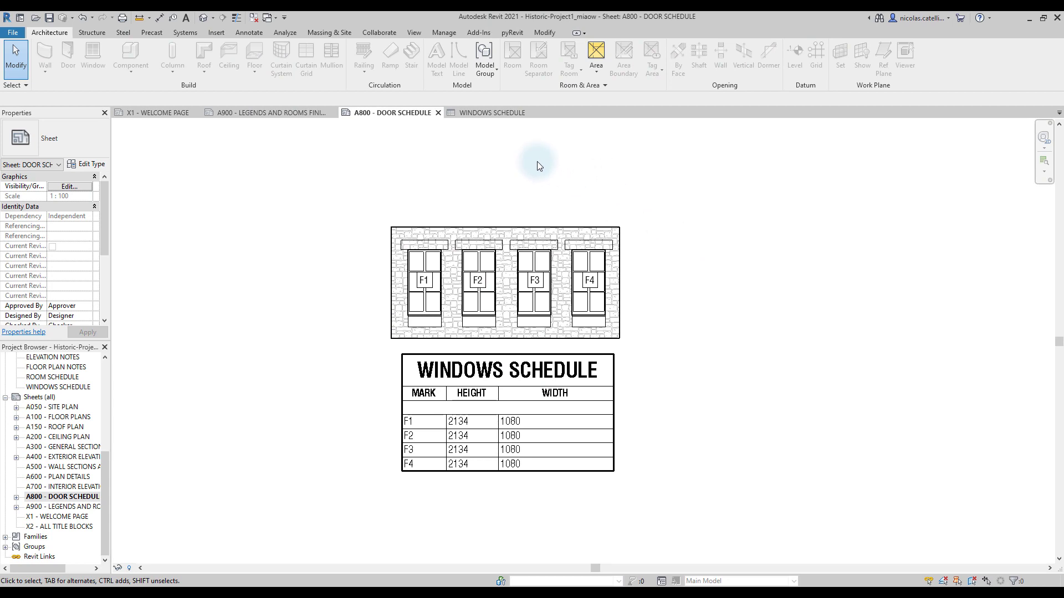
Start a new project parameter named W01-Replace Broken Glass.
left_click(440, 34)
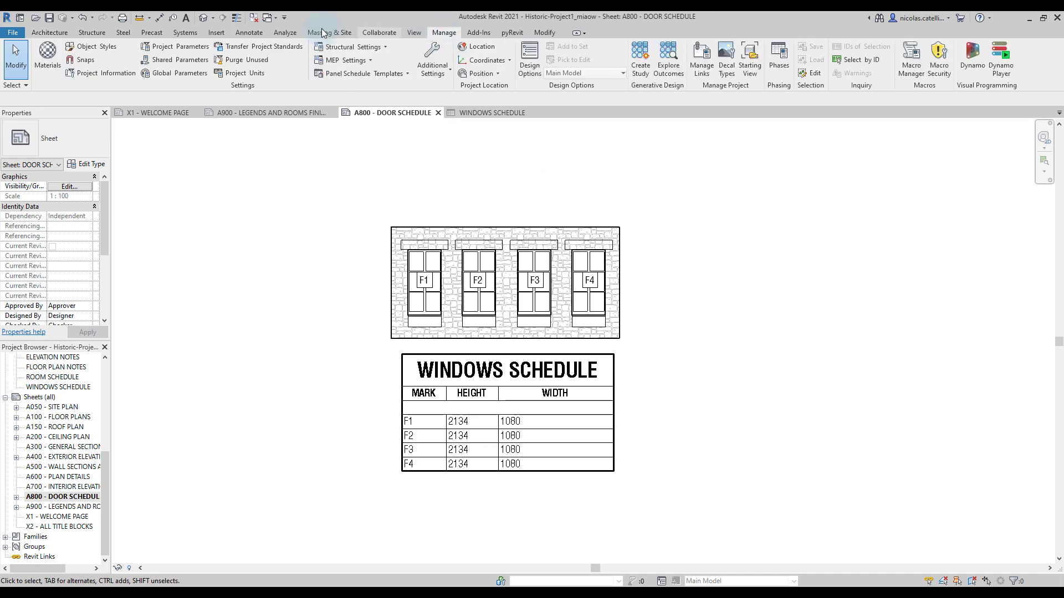
left_click(181, 48)
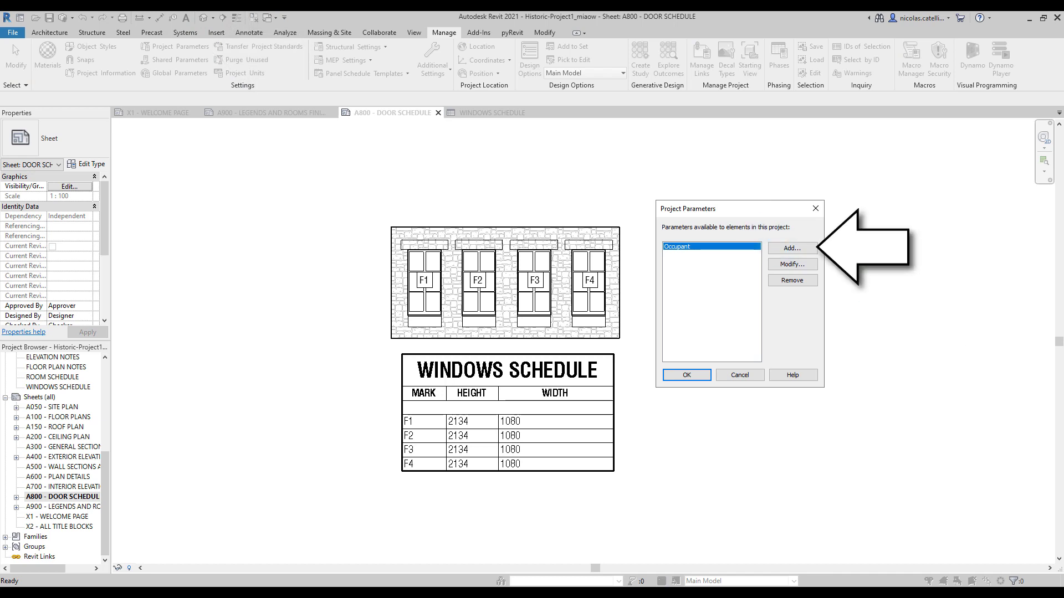
left_click(792, 248)
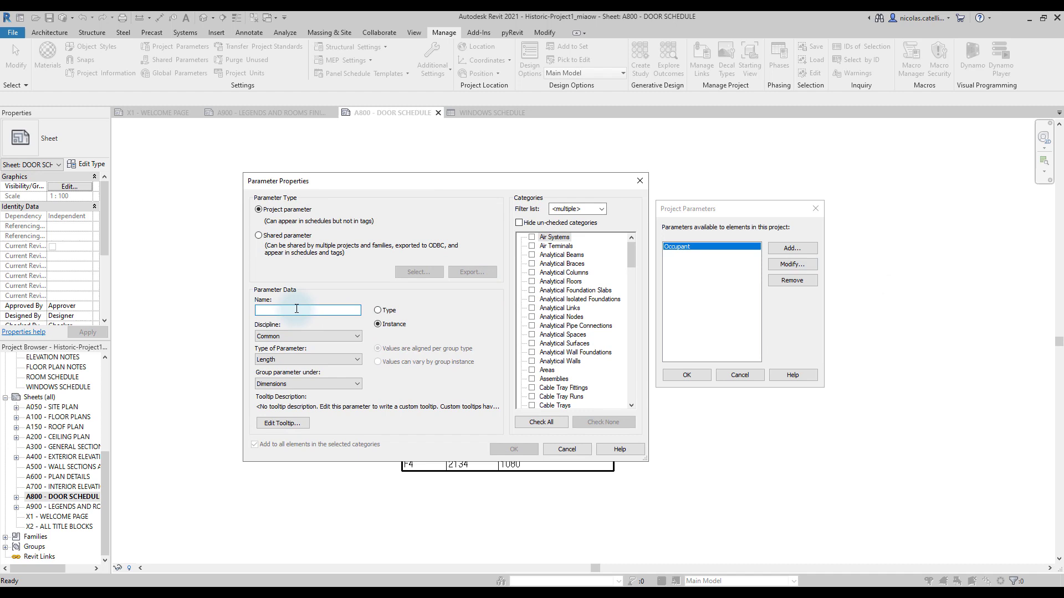
type("W01-Repl")
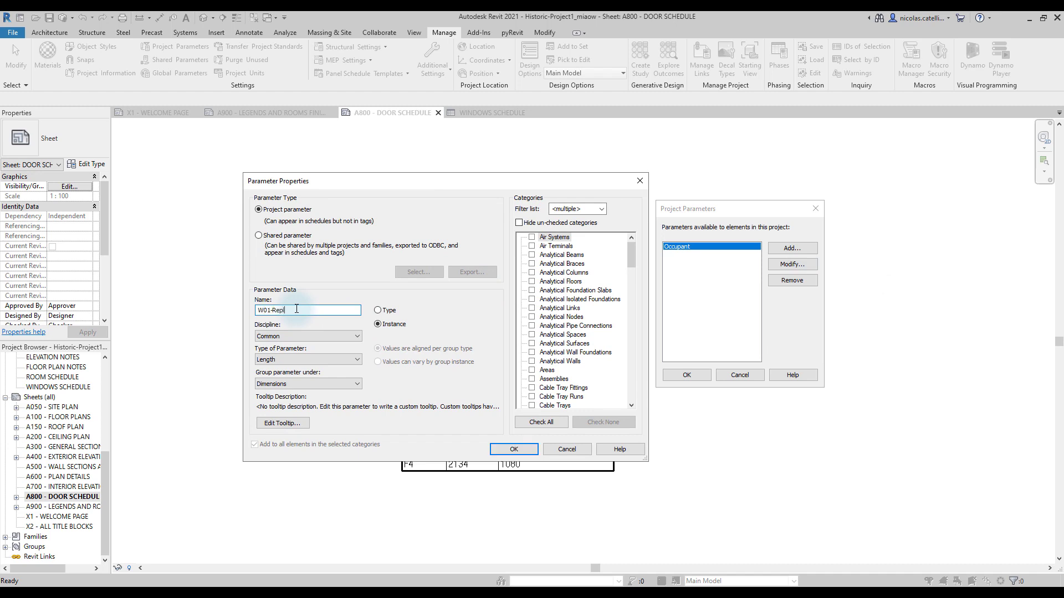
type("ace Broken Glass")
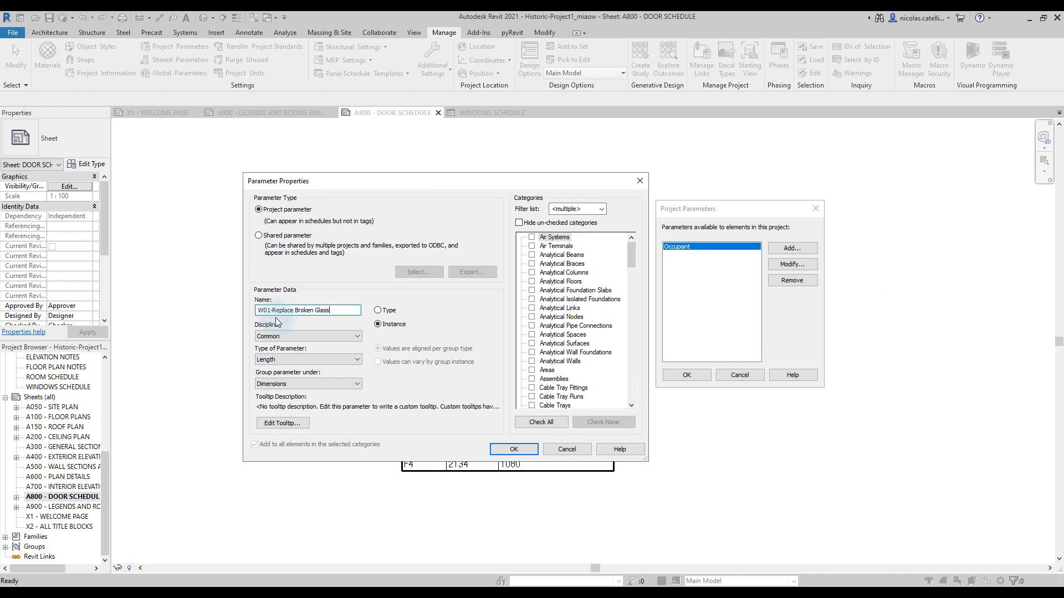
Group the new parameter under Other and make it a Yes/No parameter.
left_click(273, 387)
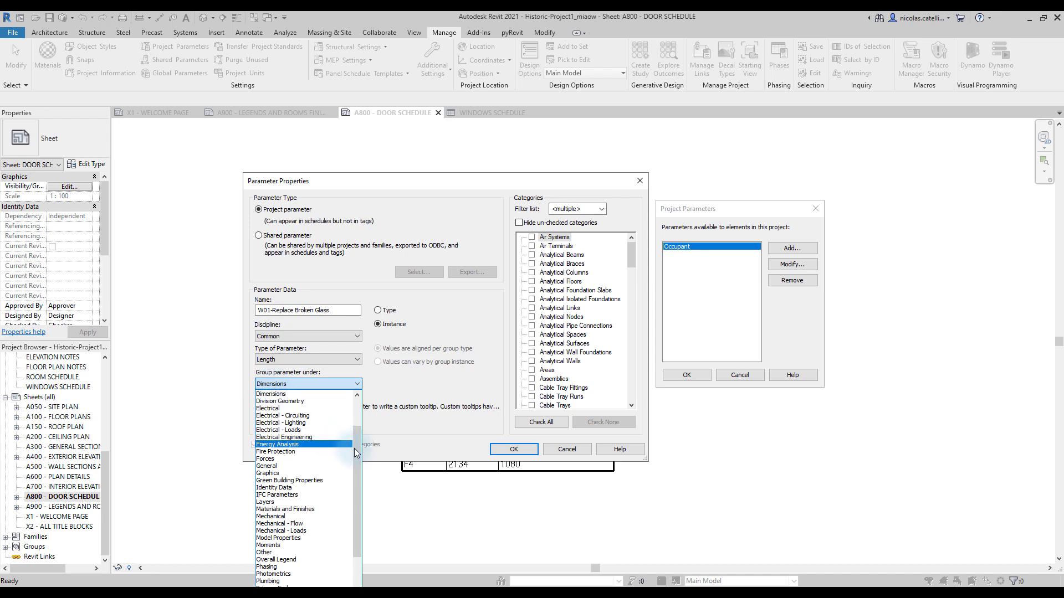
left_click_drag(357, 444, 357, 485)
scroll(304, 575, "down", 1)
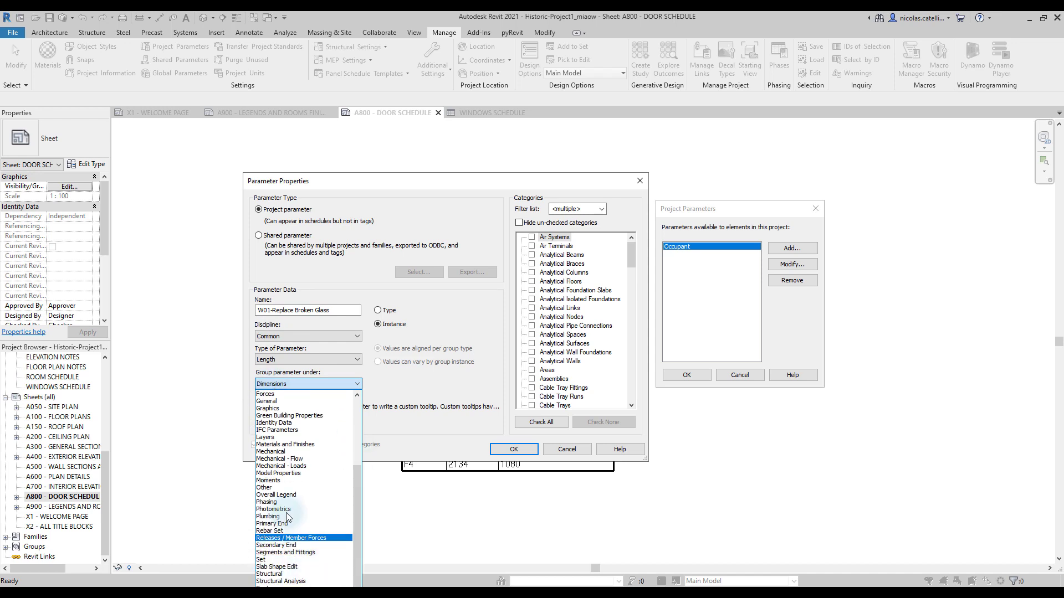
left_click(274, 488)
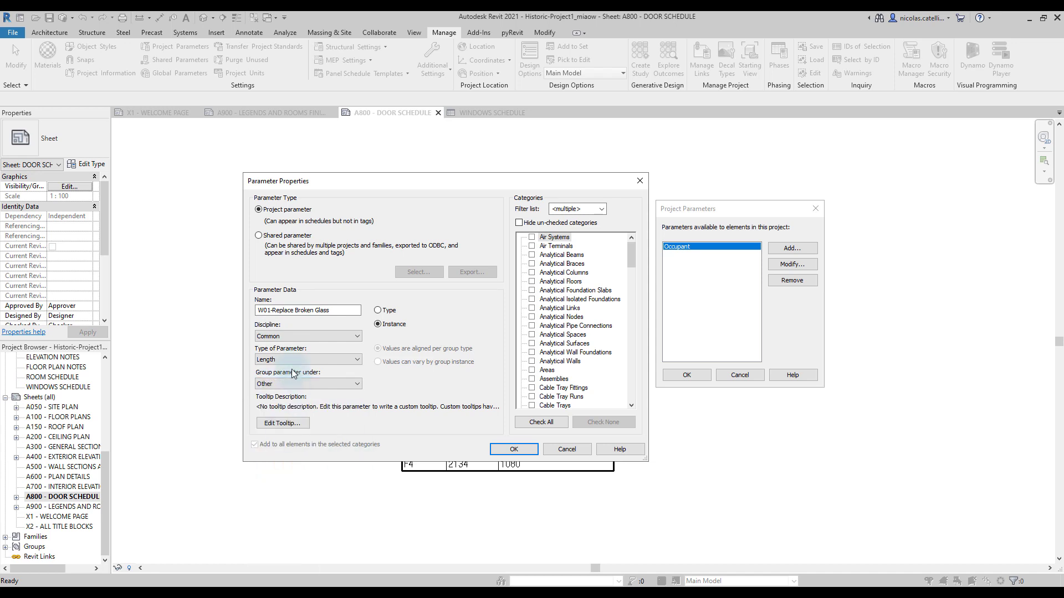
left_click(308, 359)
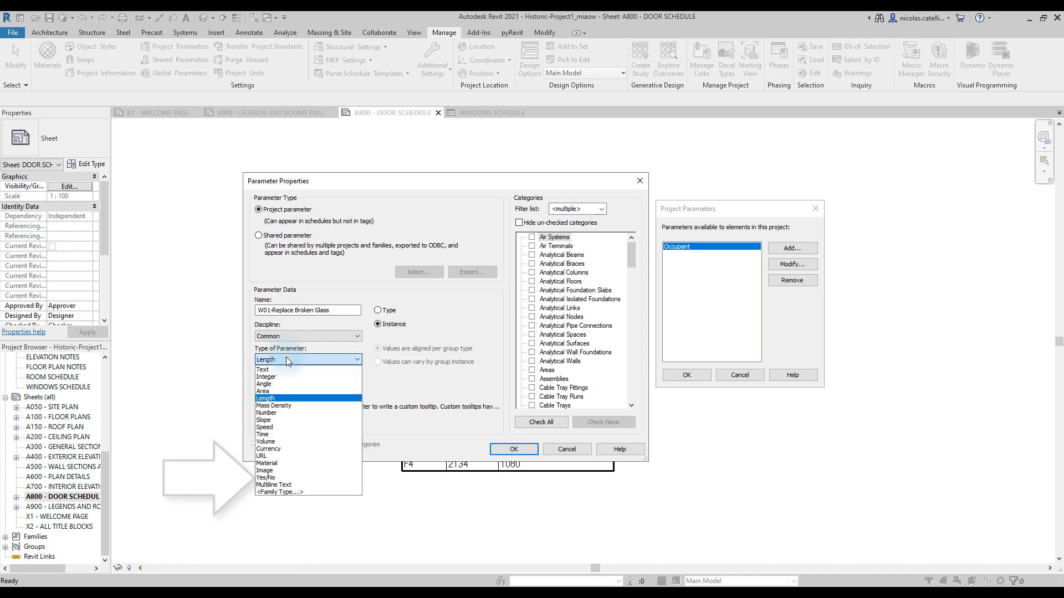
left_click(291, 480)
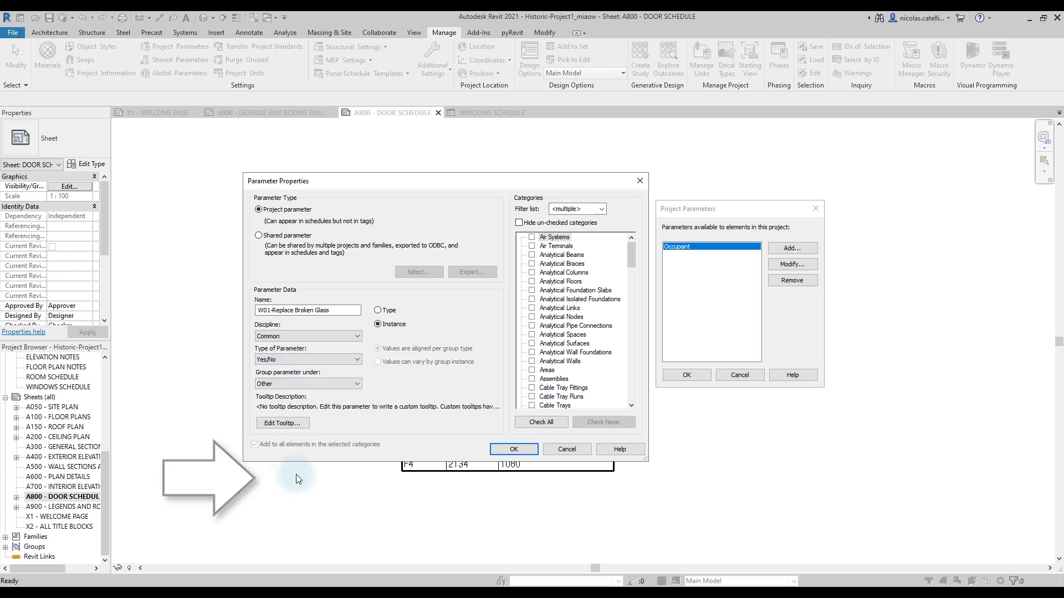
Assign the W01-Replace Broken Glass parameter to the Windows category and create it.
left_click_drag(631, 259, 631, 395)
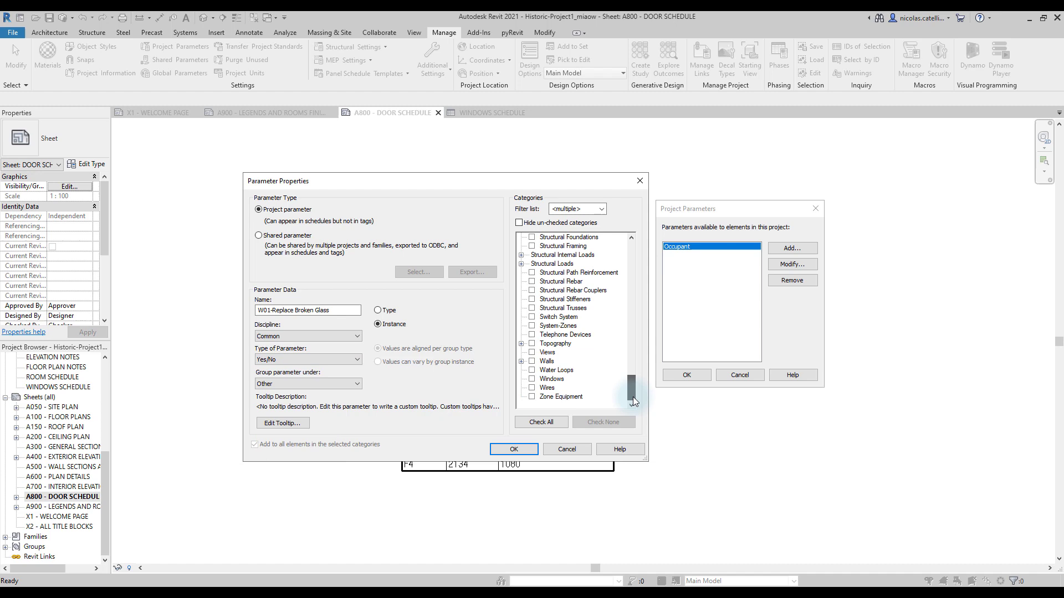
left_click(531, 380)
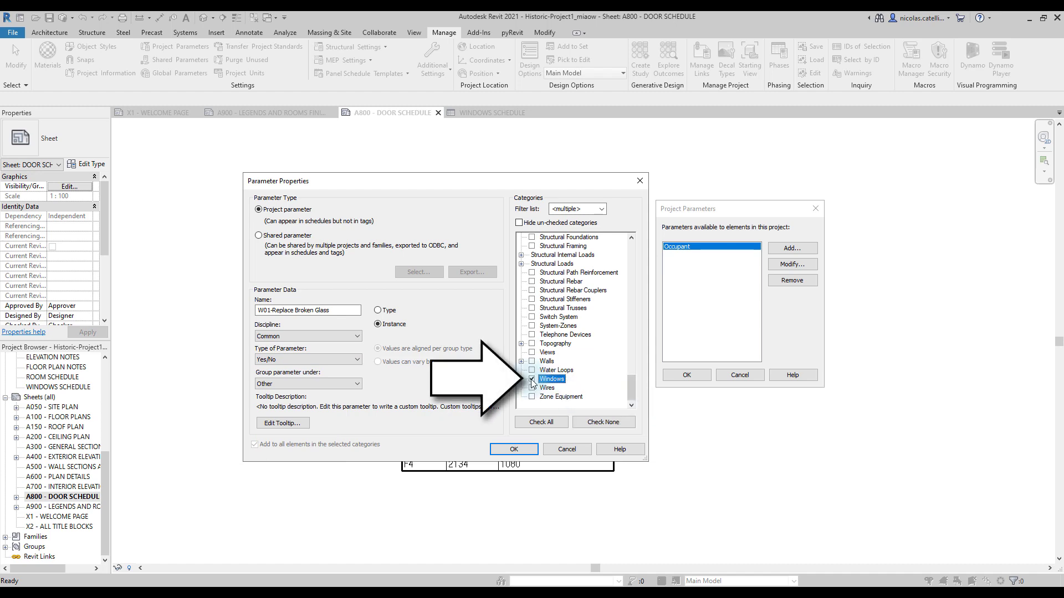
left_click(514, 451)
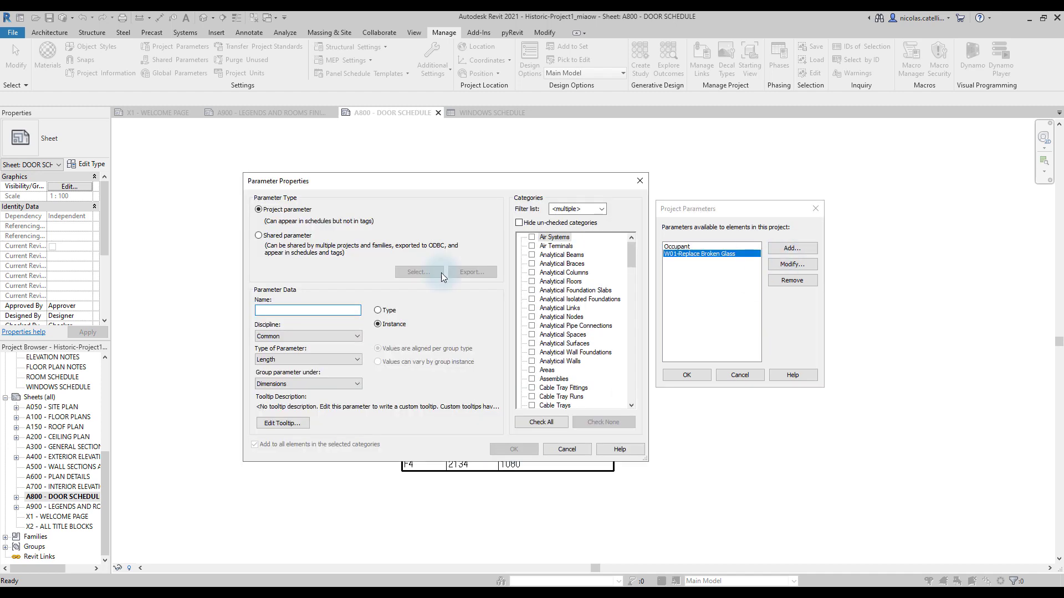
Create a Yes/No project parameter named W02-Replace Exterior Sealant for the Windows category, grouped under Other.
left_click(292, 360)
left_click(265, 478)
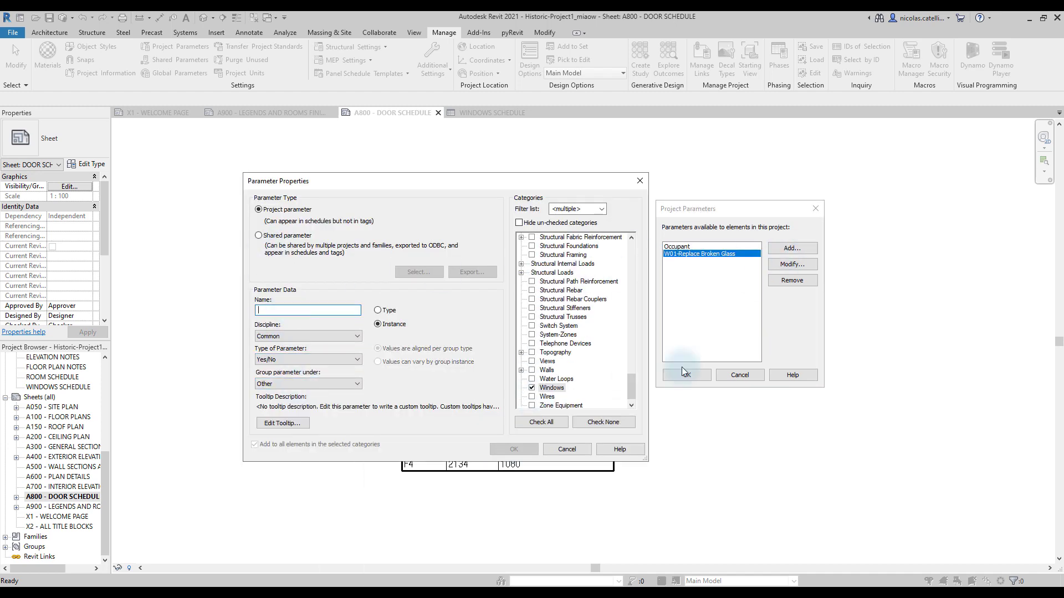
left_click(279, 309)
type("W02-Replace Exterior Sealant")
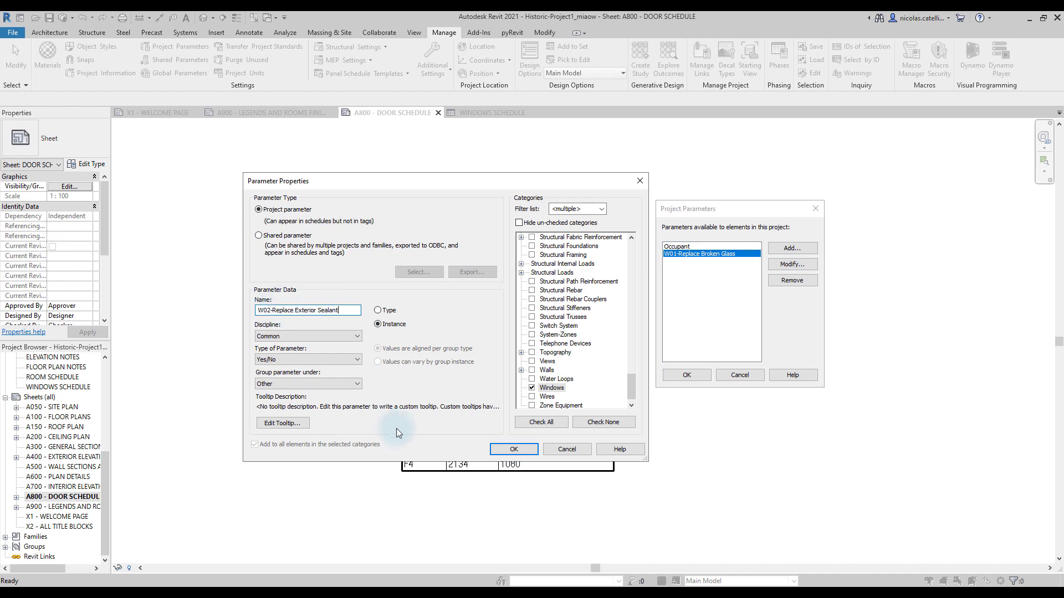
left_click(514, 449)
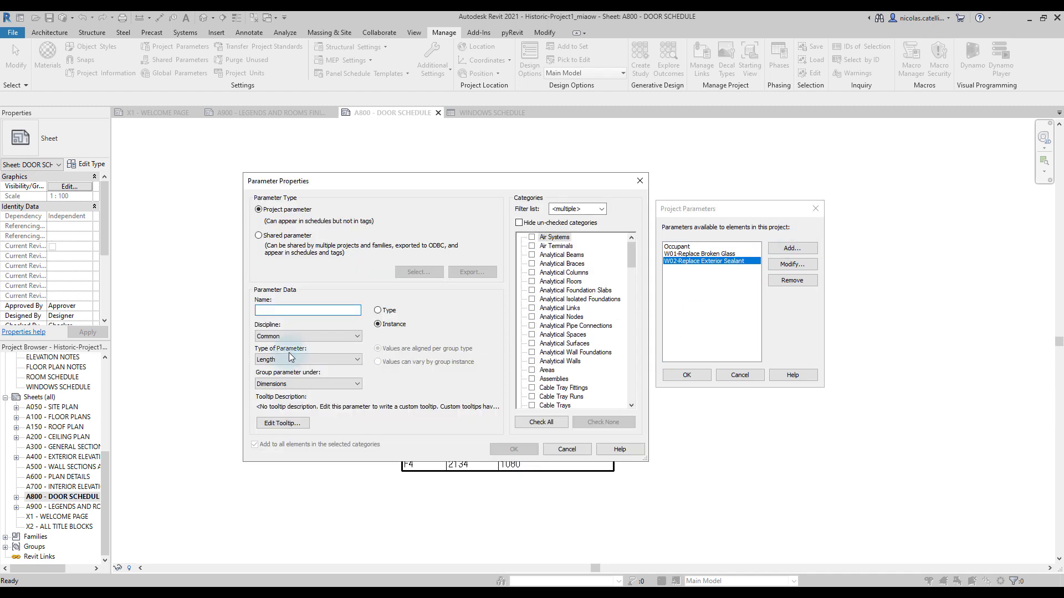
Create a Yes/No project parameter named W03-Scrape Exterior Side for windows, grouped under Other.
left_click(309, 312)
type("W03-Scrape Exterior Side")
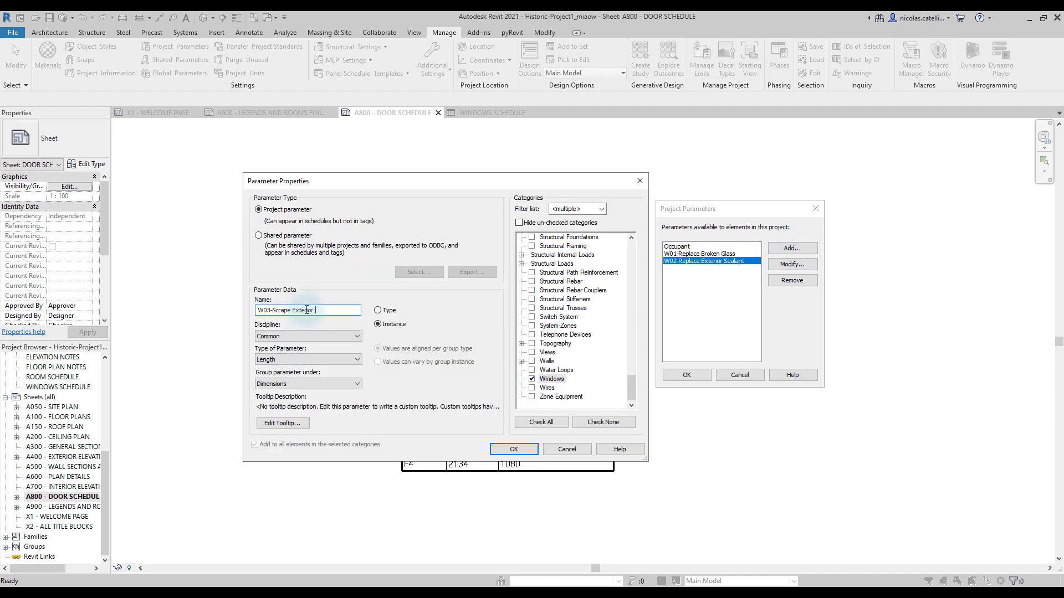
left_click(308, 383)
left_click(281, 360)
left_click(265, 398)
left_click(513, 449)
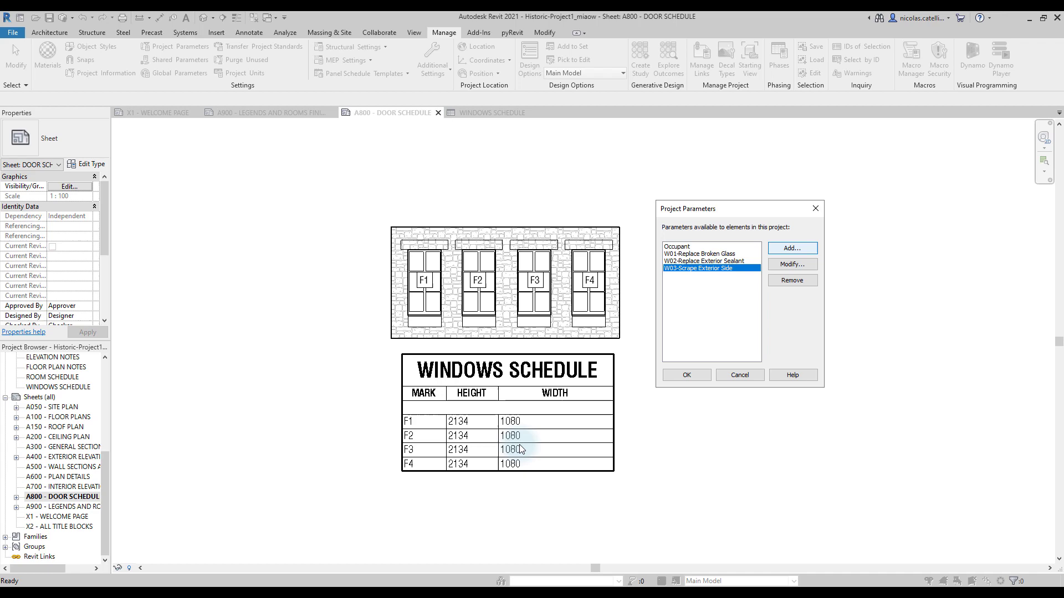
Create a Yes/No project parameter named W04-Paint Exterior Side for windows, grouped under Other.
left_click(791, 248)
left_click(289, 312)
type("W04-Paint Exterior Side")
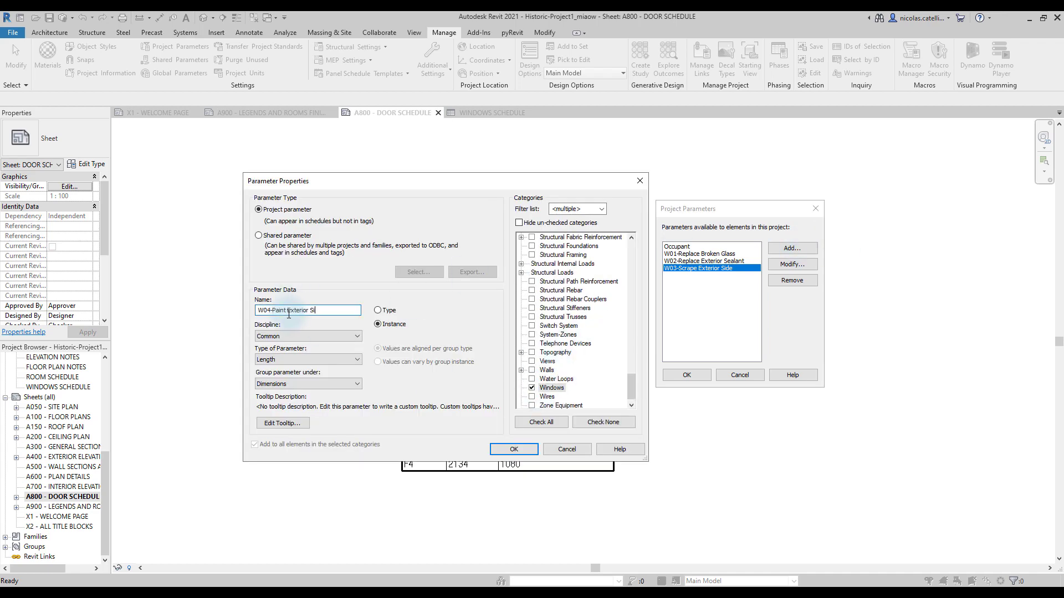
left_click(289, 384)
left_click(283, 487)
left_click(281, 360)
left_click(280, 476)
left_click(514, 449)
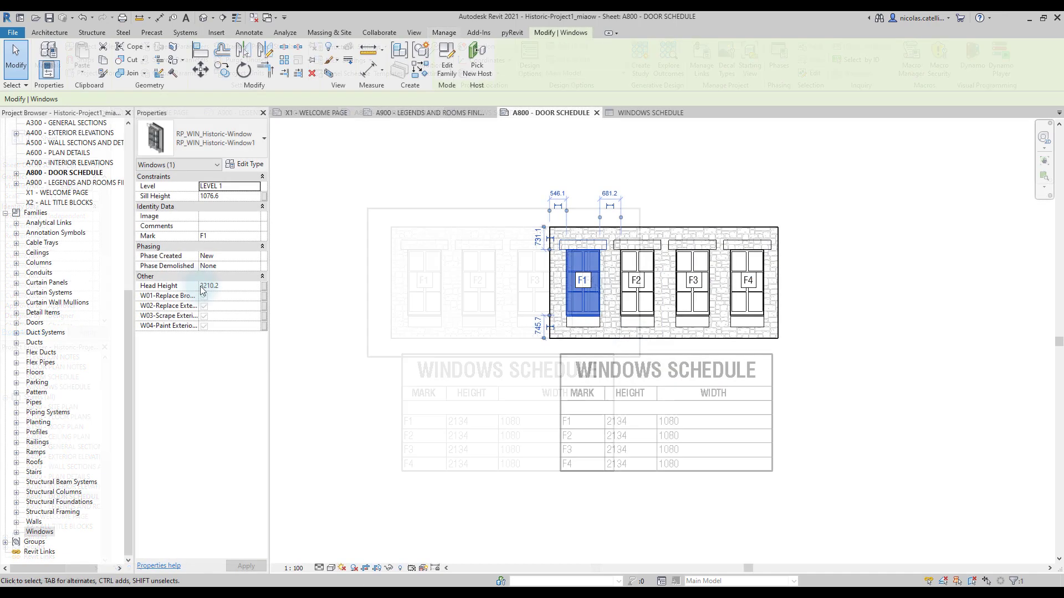
Widen the properties display, and for window F1 uncheck W02-Replace Exterior Sealant and check W04-Paint Exterior Side.
left_click(199, 286)
left_click_drag(199, 286, 297, 308)
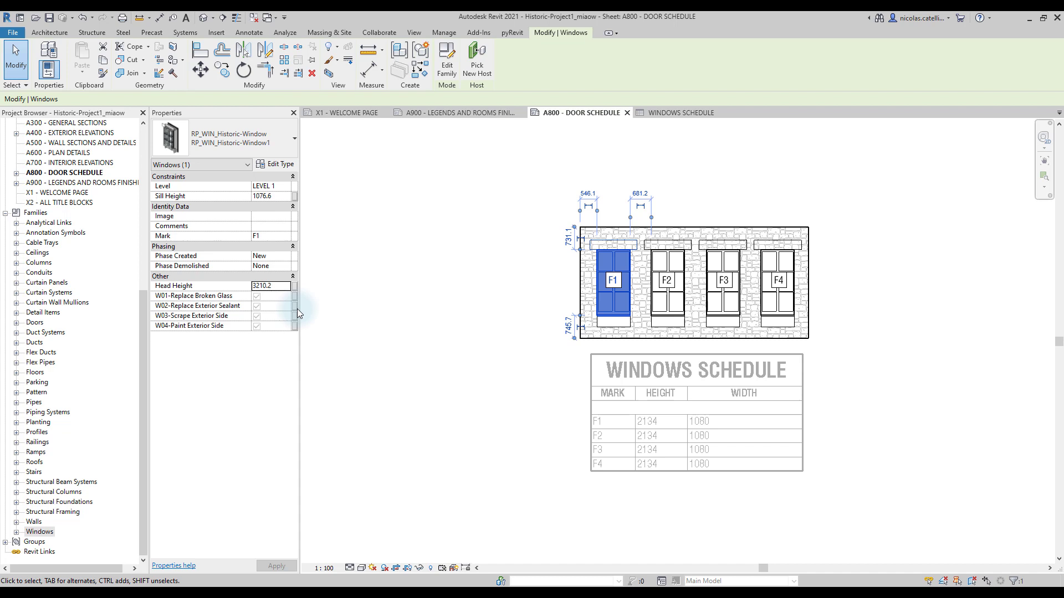
left_click(257, 307)
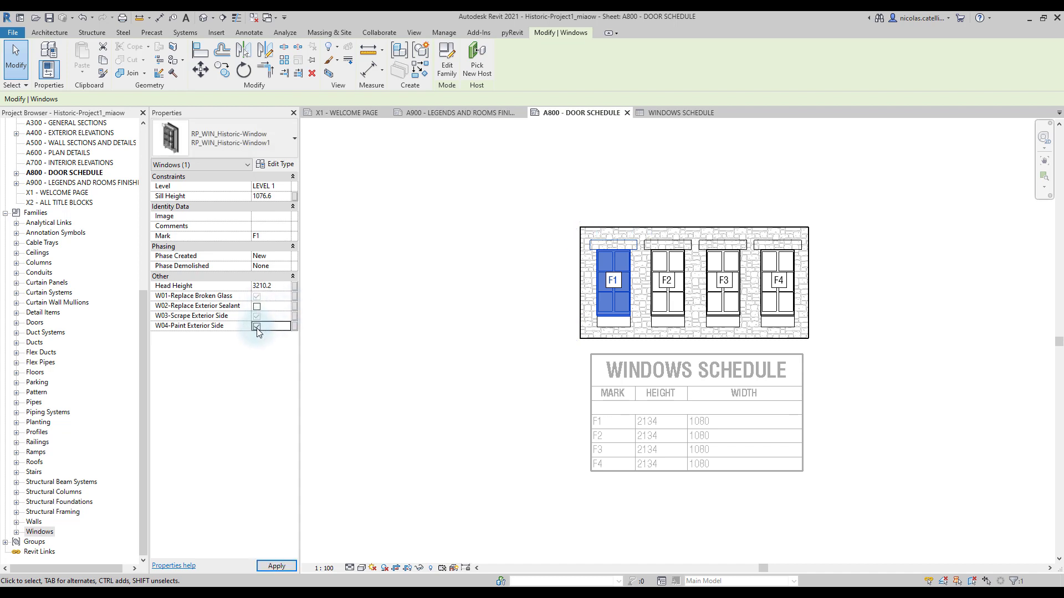
left_click(350, 361)
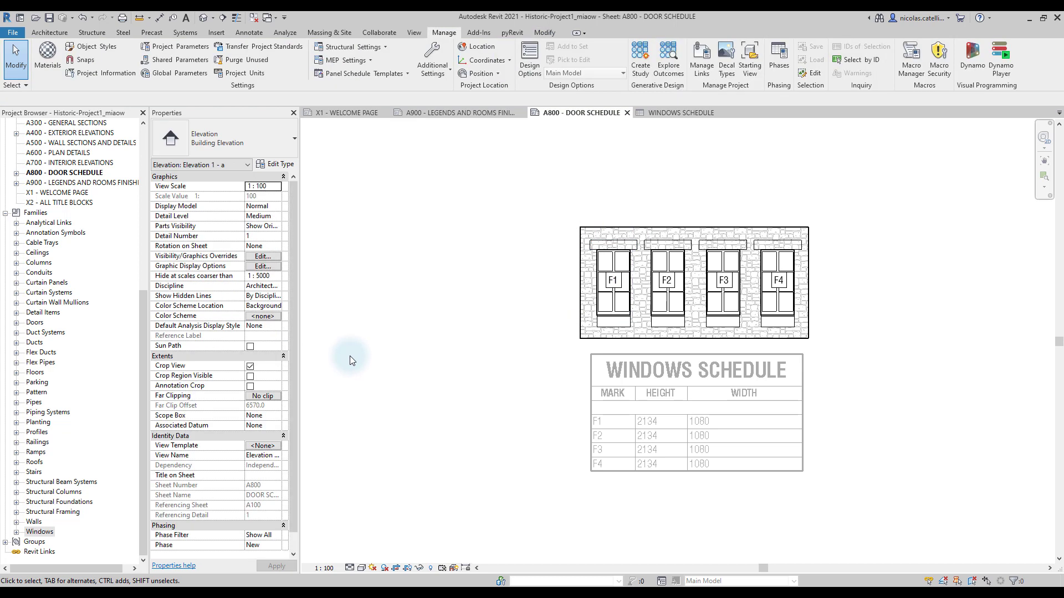
Open the windows schedule from the sheet and add the fields W01-Replace Broken Glass, W02-Replace Exterior Sealant, W03-Scrape Exterior Side and W04-Paint Exterior Side.
double_click(467, 294)
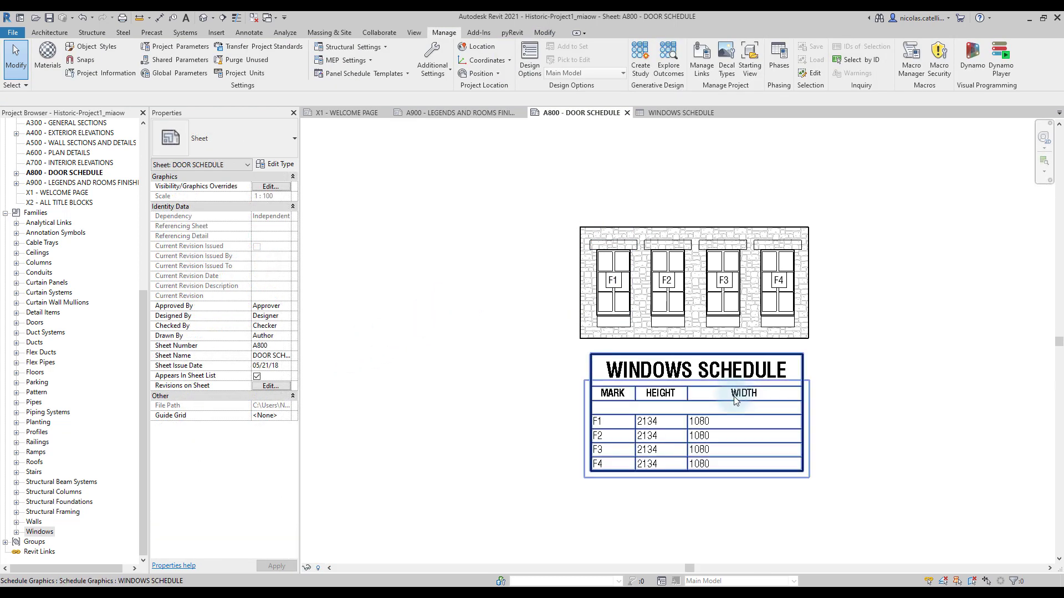
double_click(731, 380)
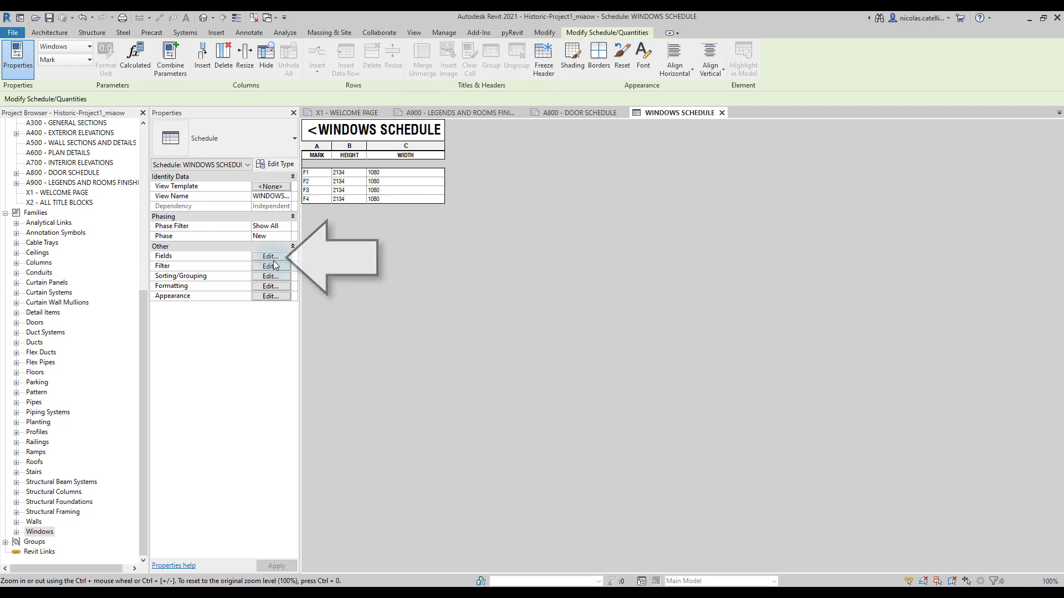
left_click(270, 257)
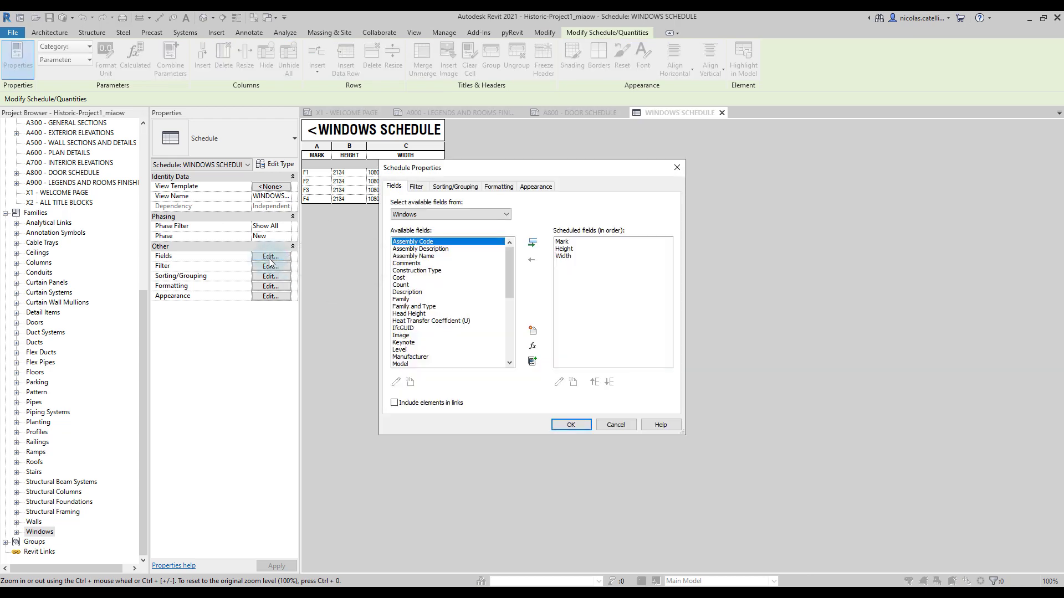
left_click_drag(506, 265, 504, 340)
left_click(458, 343)
left_click(532, 246)
left_click(532, 244)
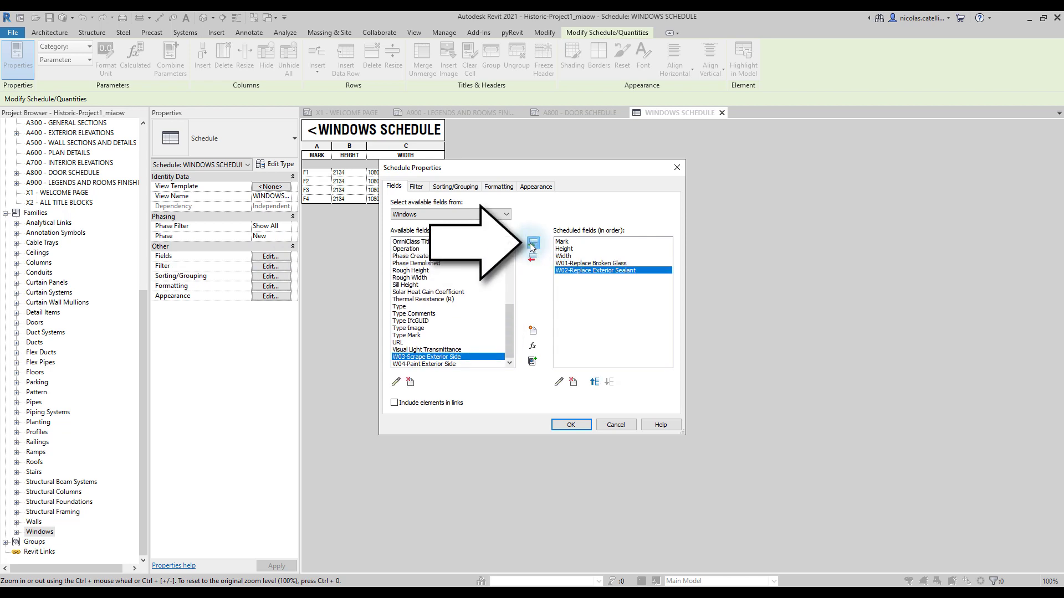
left_click(532, 244)
left_click(532, 244)
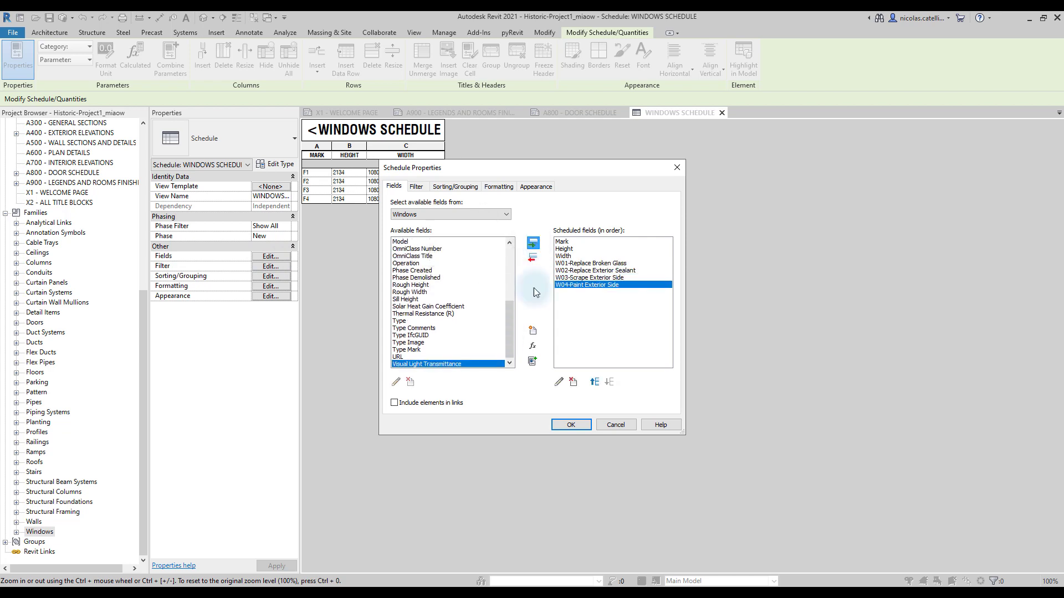
left_click(571, 424)
Center the contents of all windows schedule columns, from Mark to W04-Paint Exterior Side, horizontally.
left_click_drag(317, 157, 635, 157)
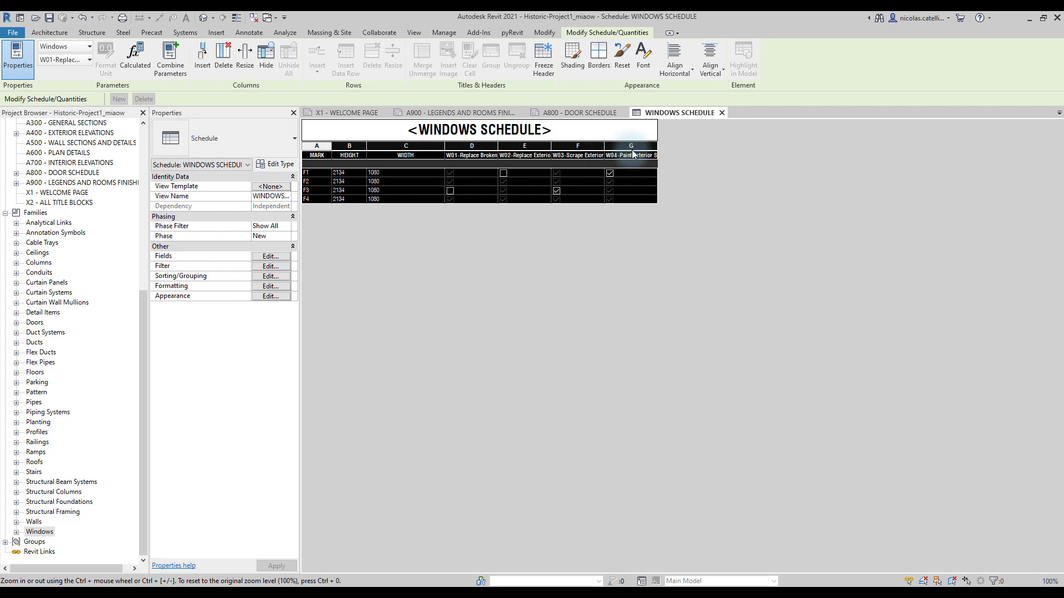
left_click(674, 58)
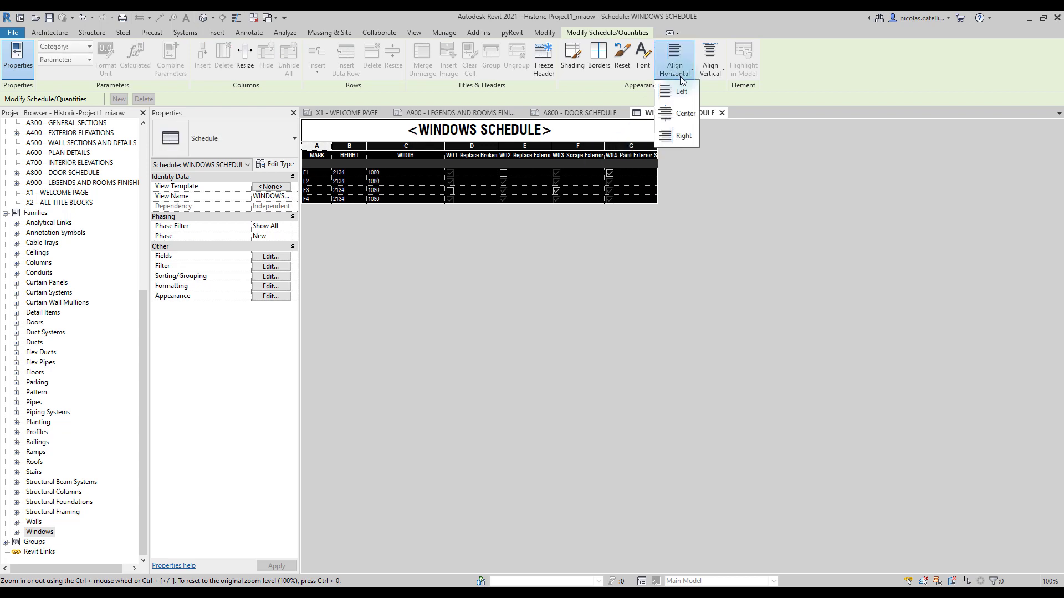
left_click(680, 114)
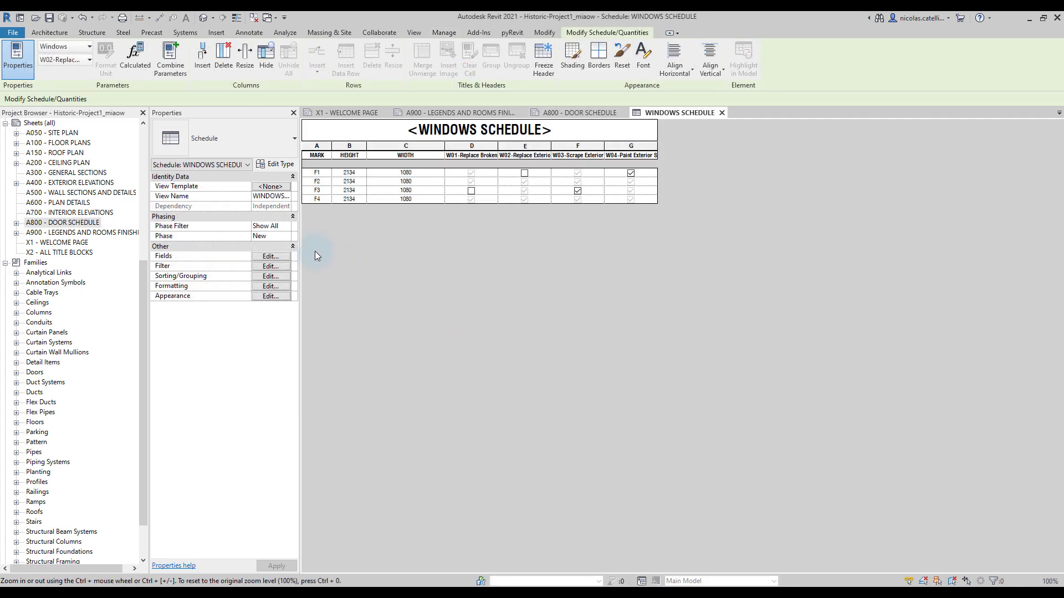
Start a calculated value in the windows schedule fields named W01x-Replace Broken Glass, with the type Text.
left_click(267, 257)
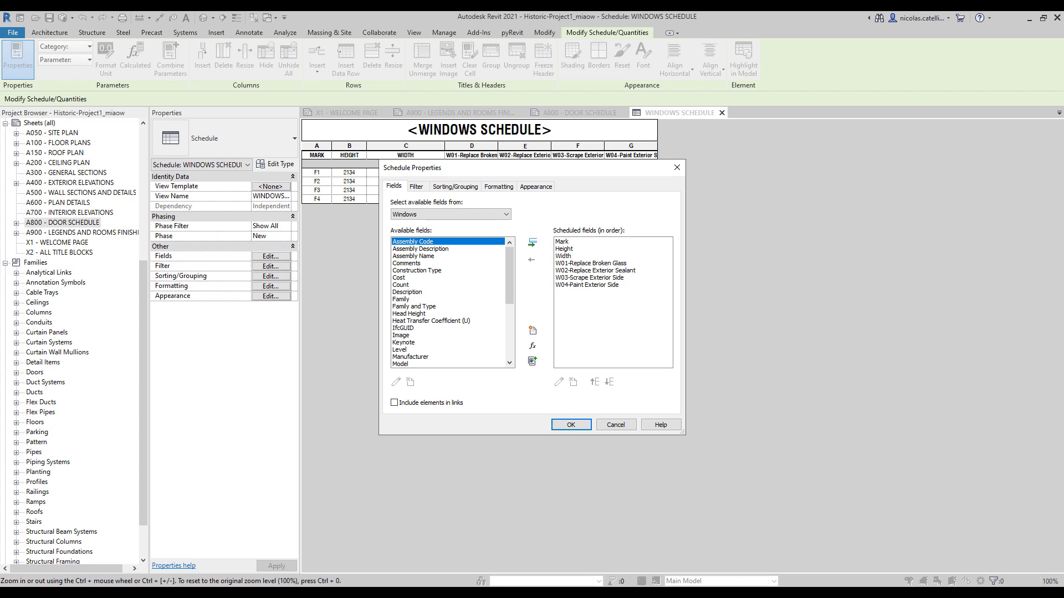
left_click(531, 346)
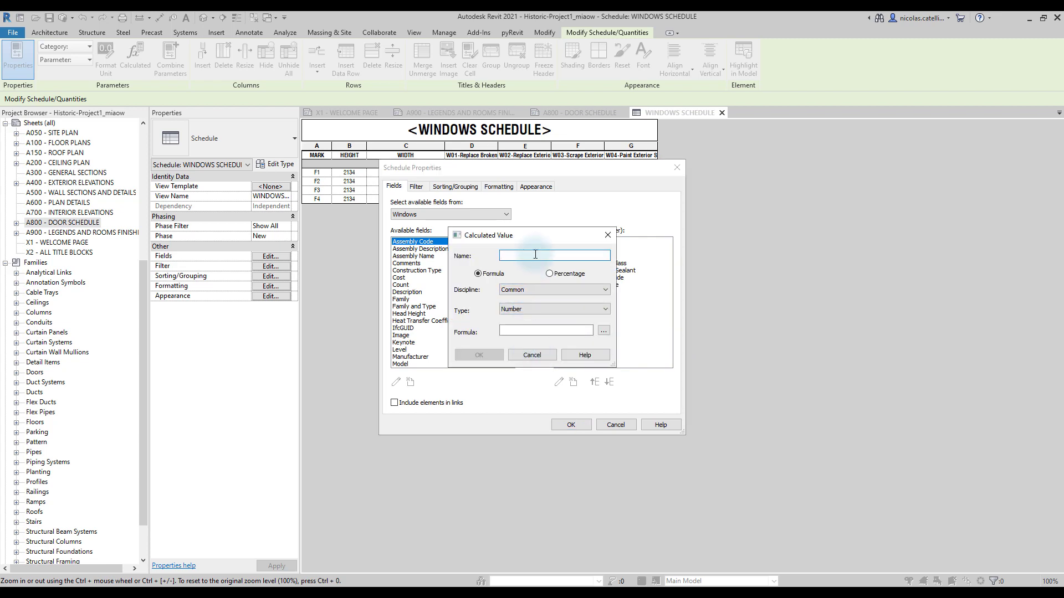
left_click_drag(520, 238, 403, 236)
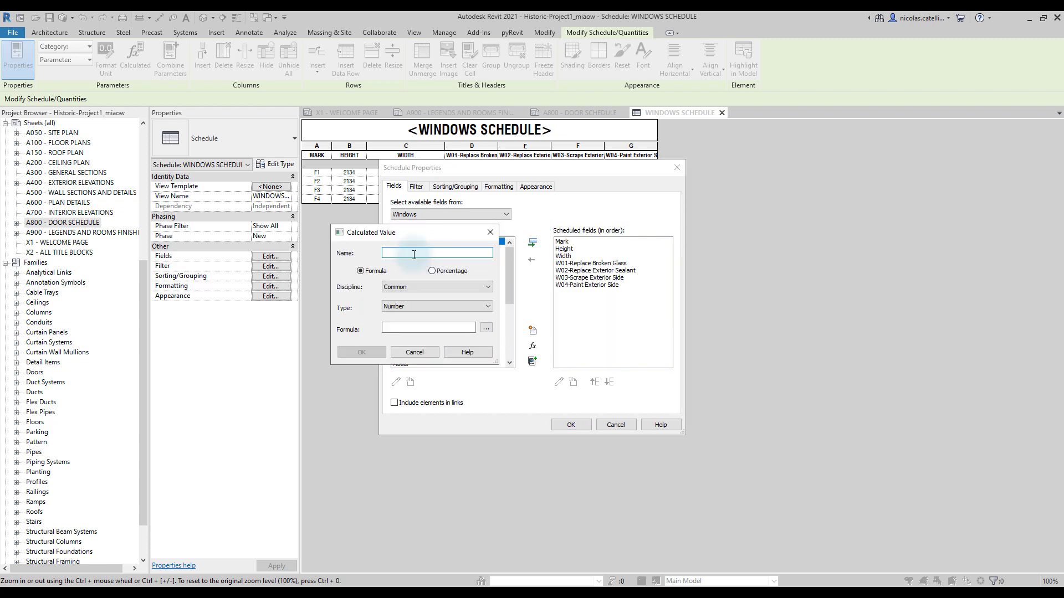
type("W01")
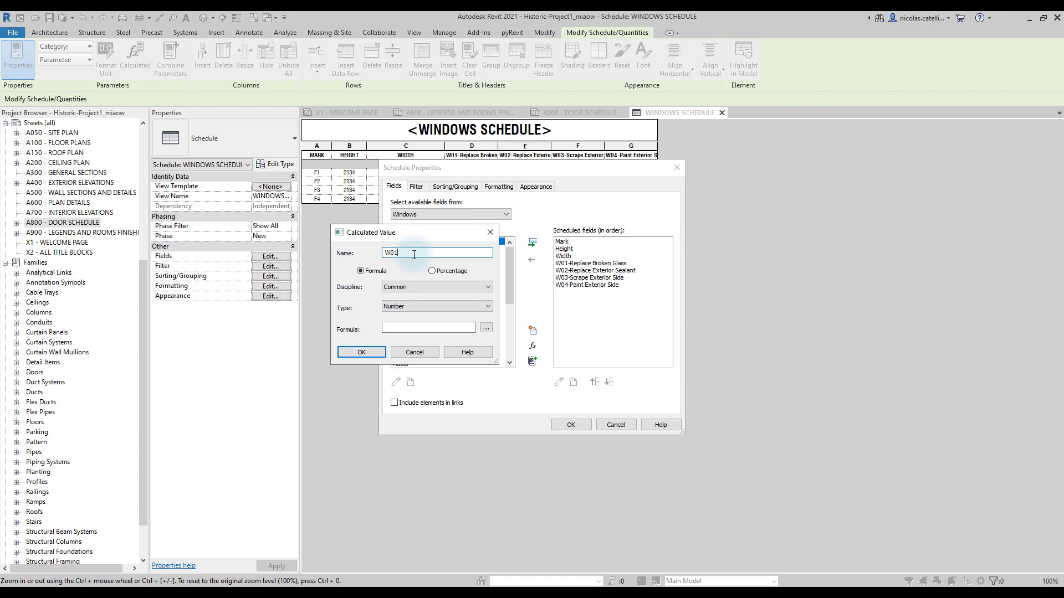
type("x-Replace Broken Glass")
left_click(391, 309)
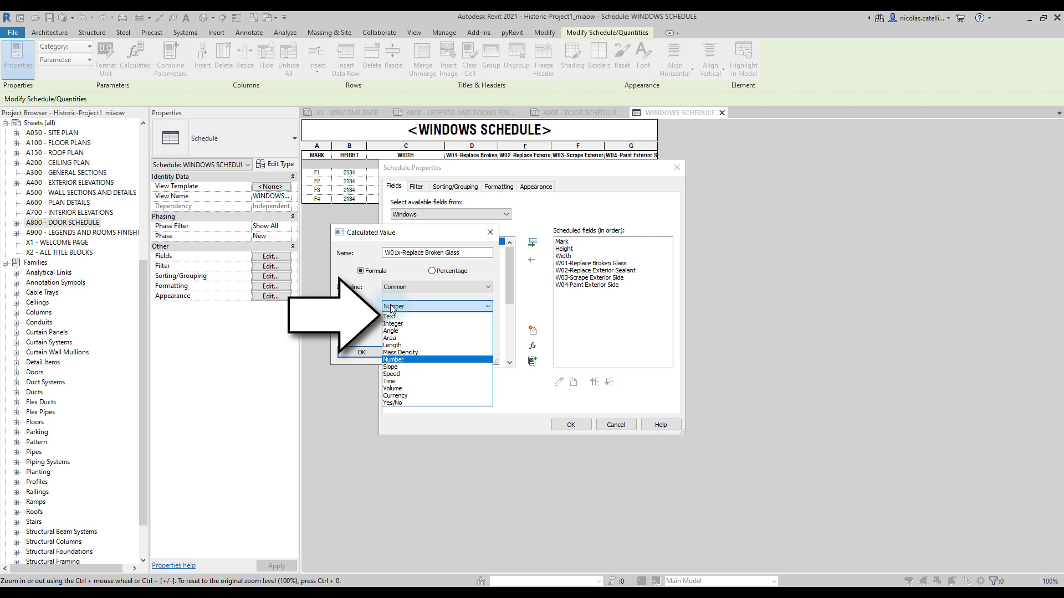
left_click(390, 317)
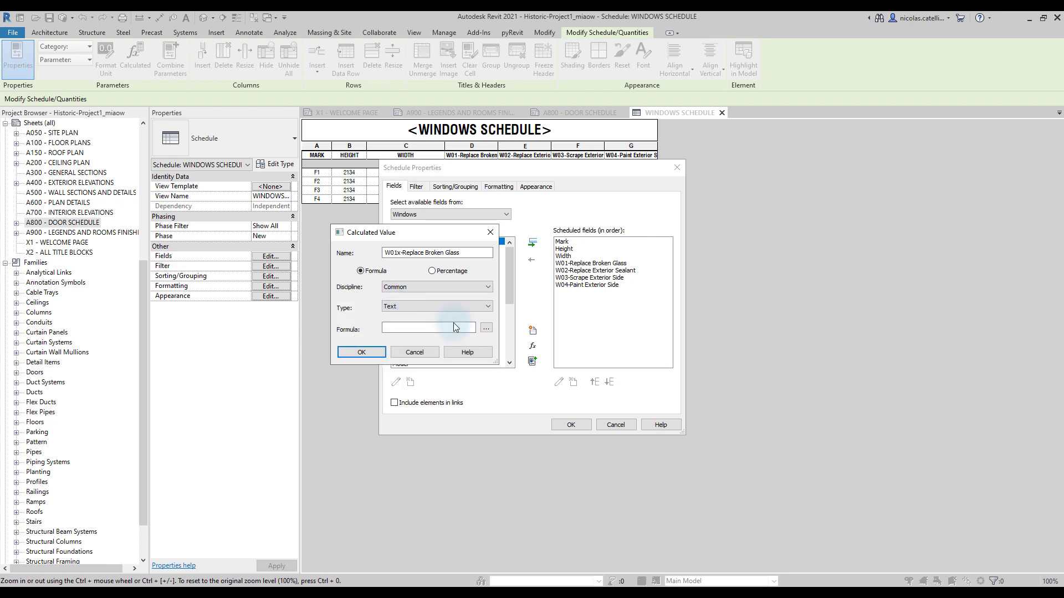
Insert the W01-Replace Broken Glass field into the formula and put if( in front of it.
left_click(486, 329)
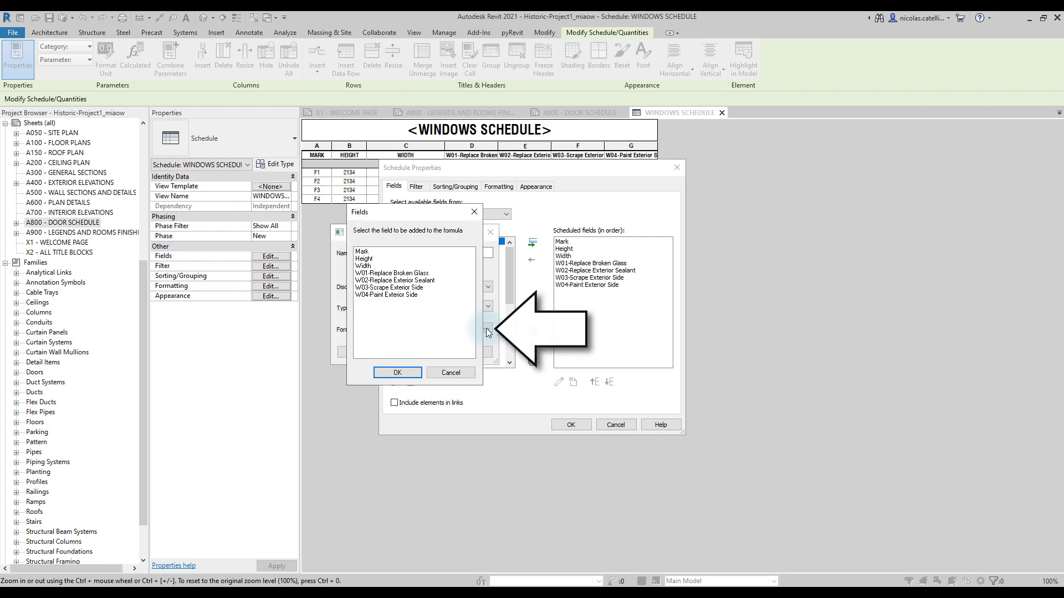
left_click(391, 273)
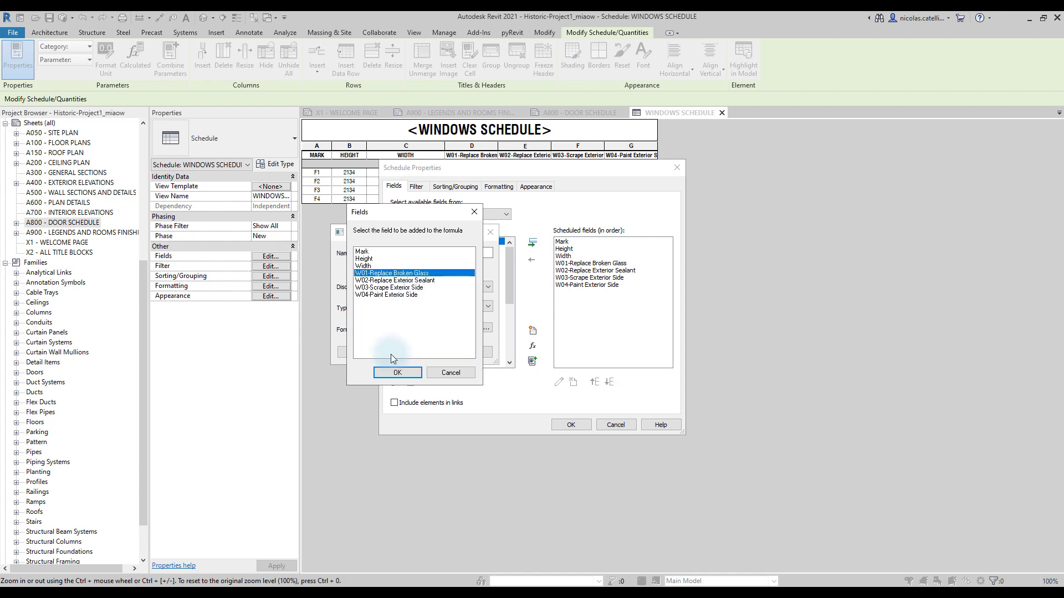
left_click(397, 373)
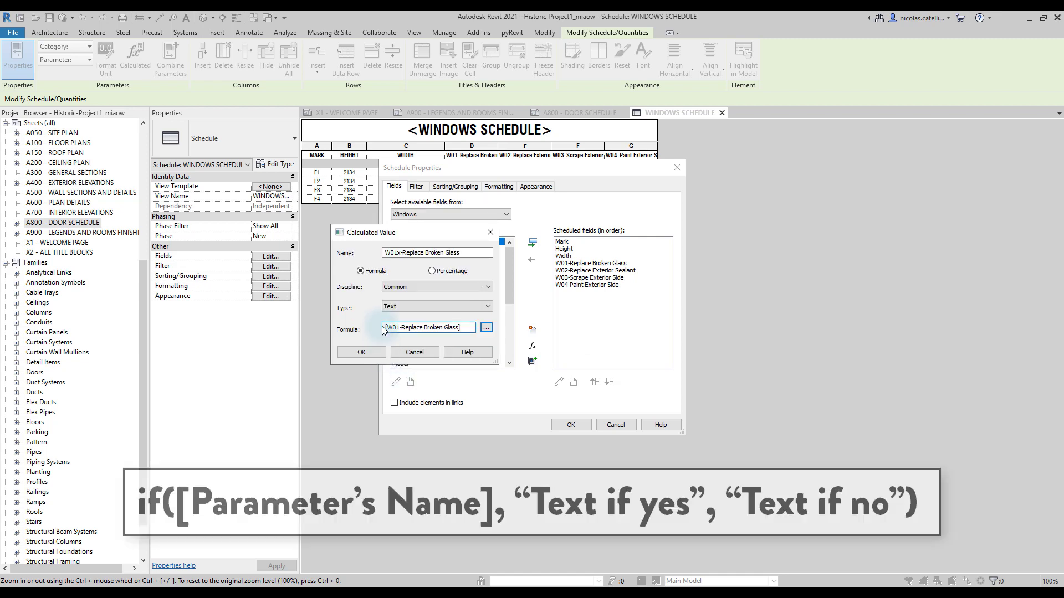
left_click(386, 327)
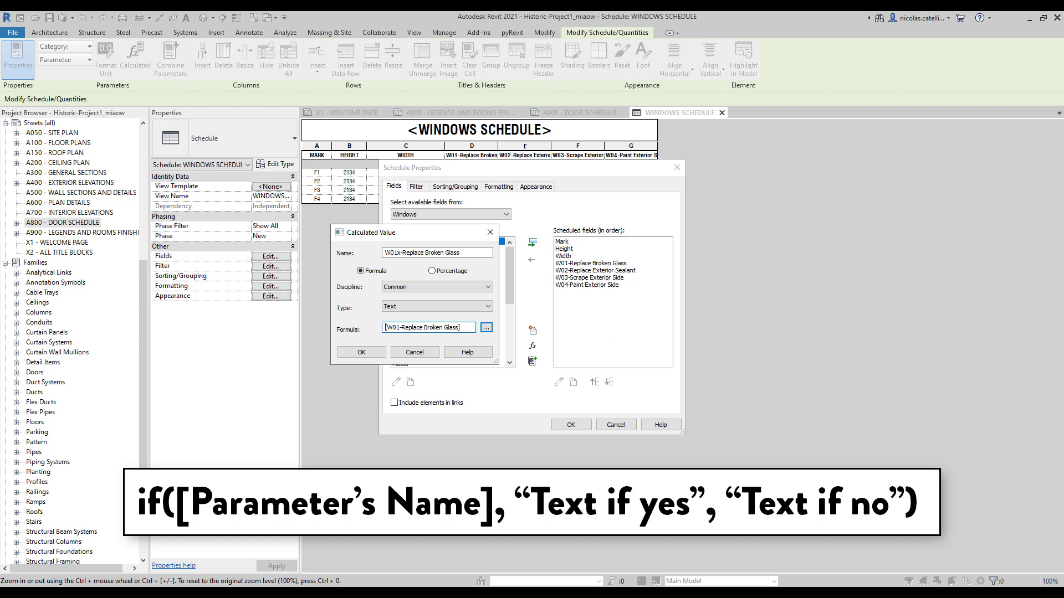
left_click(382, 328)
left_click(401, 327)
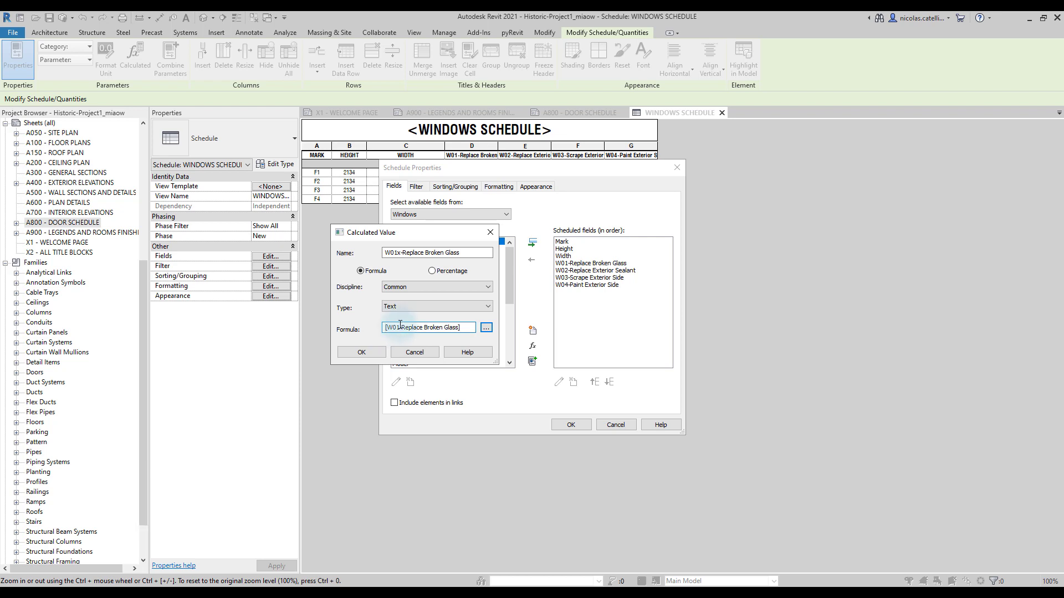
type("if(")
Extend the formula after the W01-Replace Broken Glass field with "●" as the yes text and "" as the no text.
left_click(469, 327)
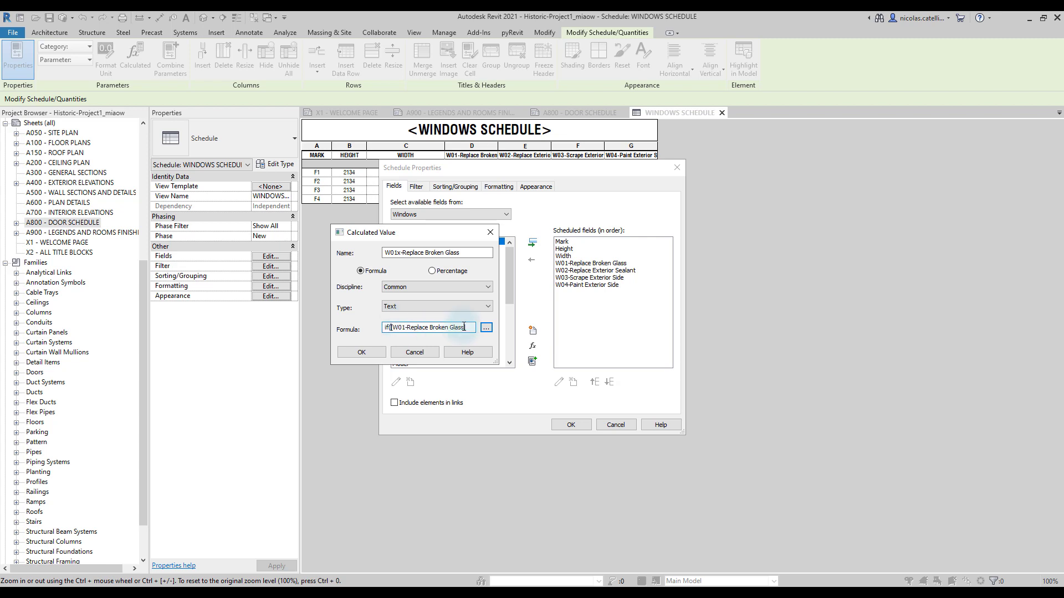
left_click(470, 328)
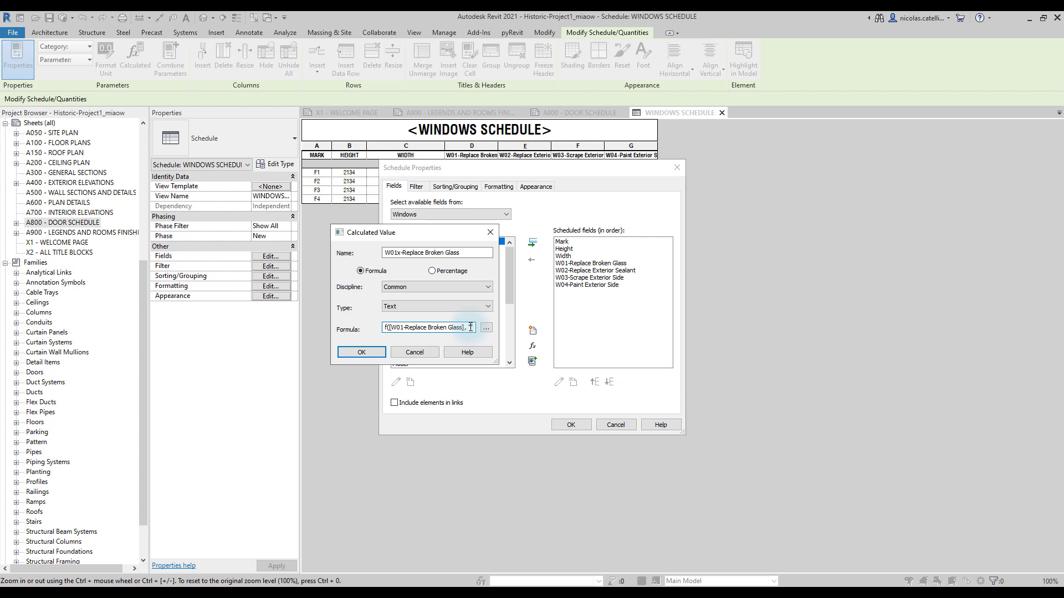
type("\", \"\"")
left_click(461, 327)
left_click(737, 299)
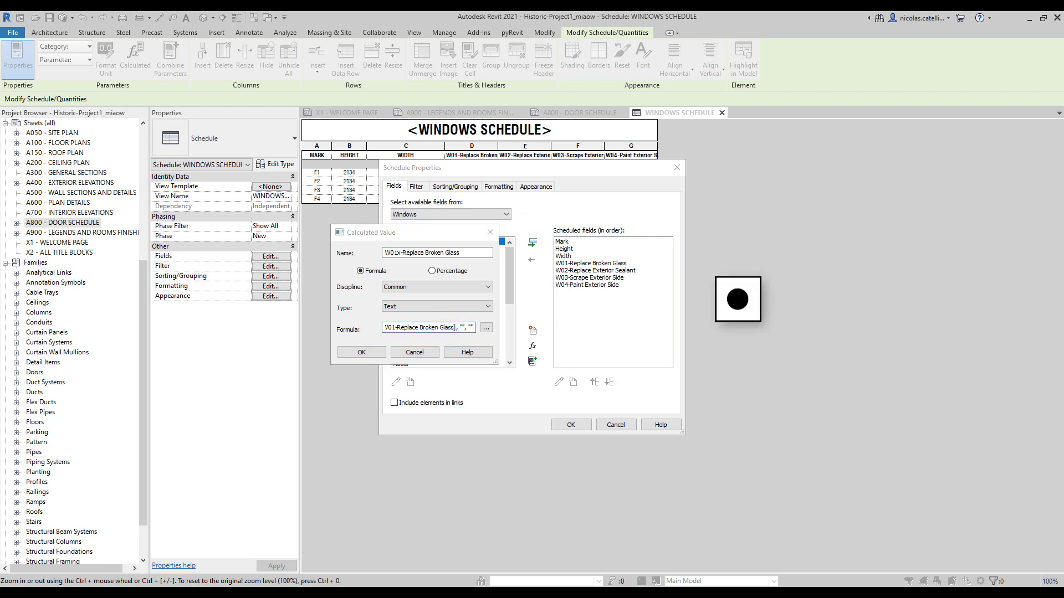
left_click(463, 327)
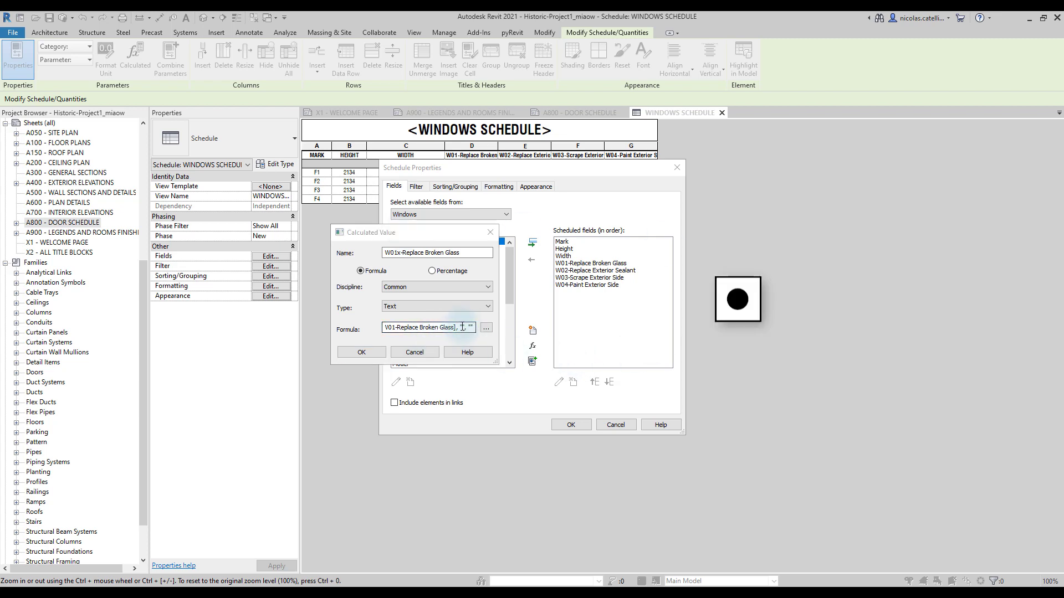
type("●")
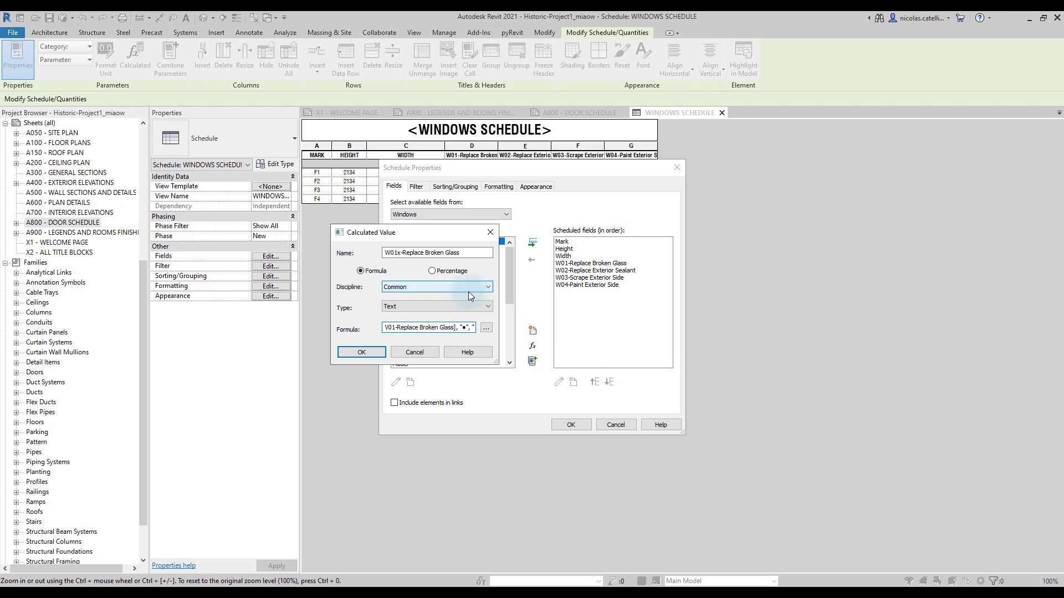
Close the formula as if([W01-Replace Broken Glass], "●", "") and create the calculated value.
left_click_drag(456, 327, 483, 327)
left_click(466, 328)
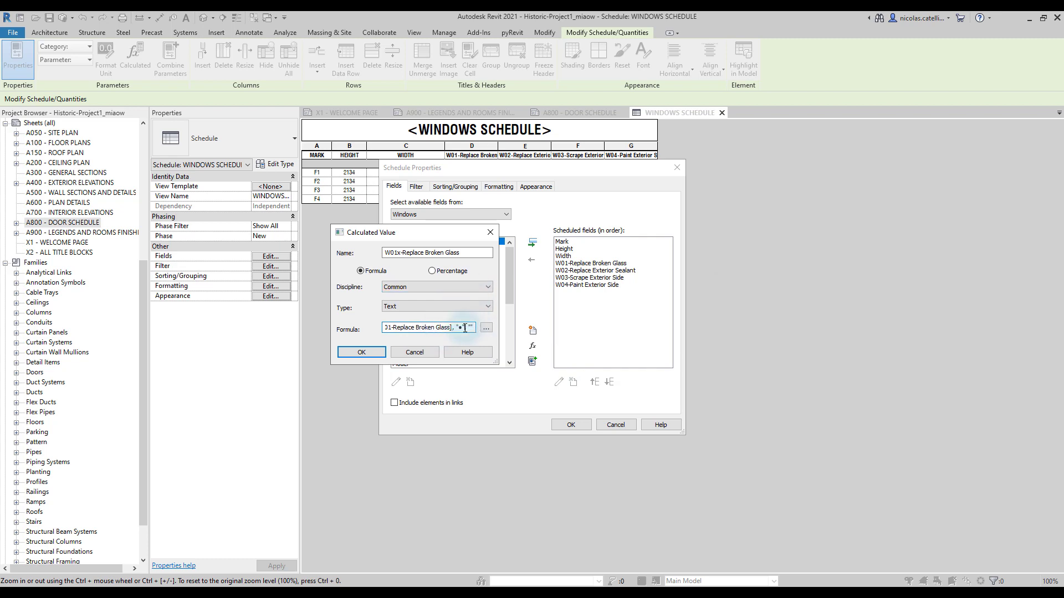
left_click(377, 353)
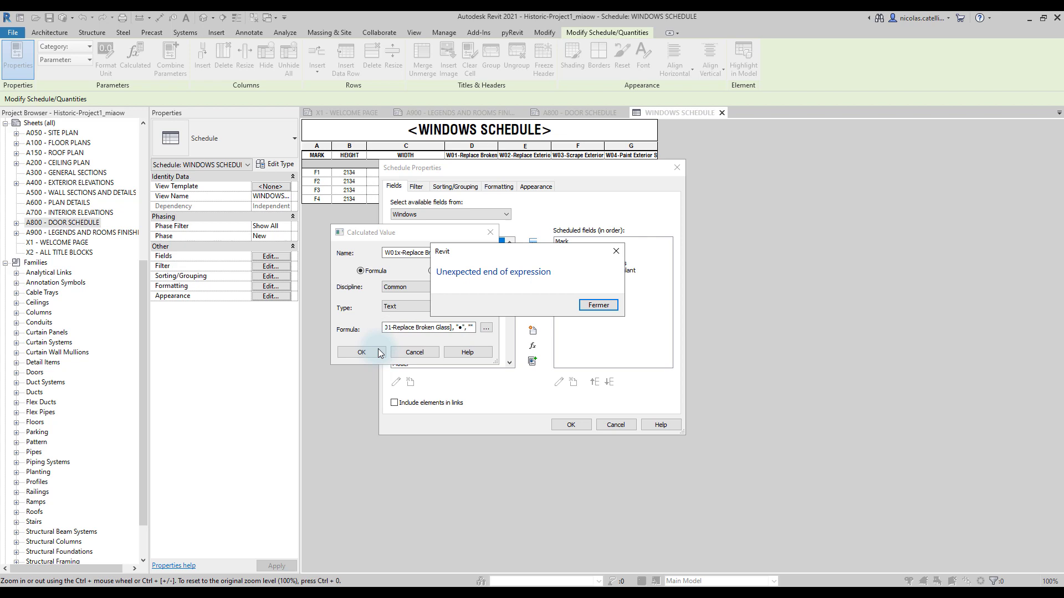
left_click(598, 305)
left_click(472, 329)
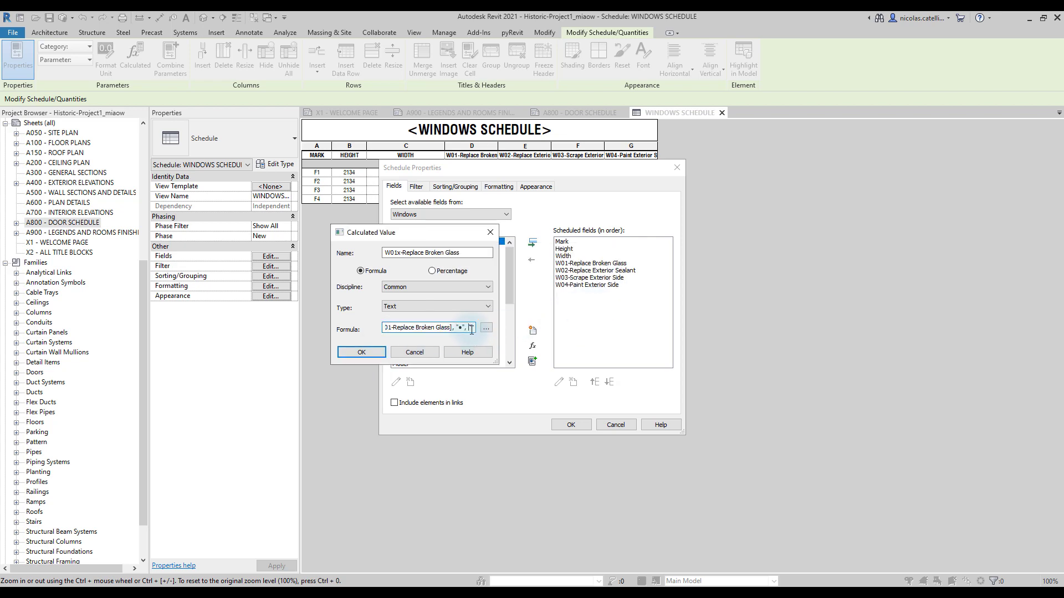
type("\"")
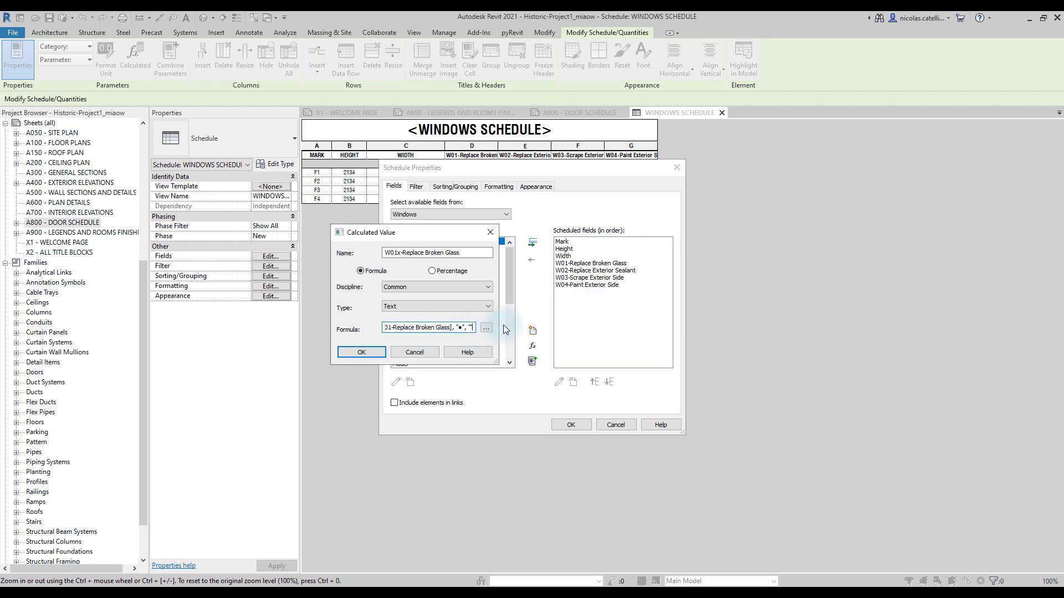
type("\")")
left_click(363, 351)
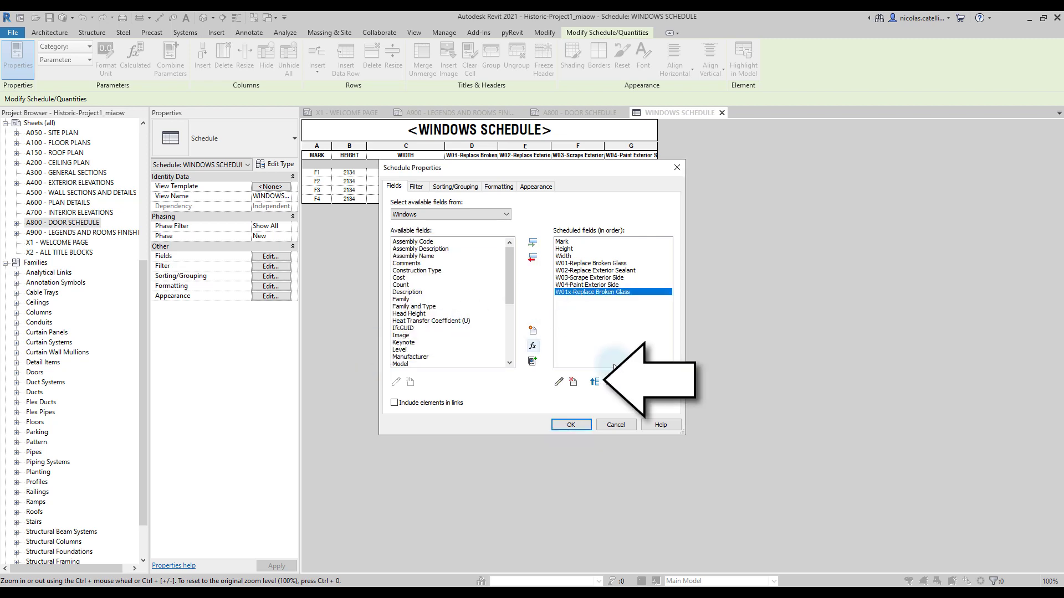
Move W01x-Replace Broken Glass directly below W01-Replace Broken Glass in the scheduled fields and apply the schedule properties.
left_click(595, 382)
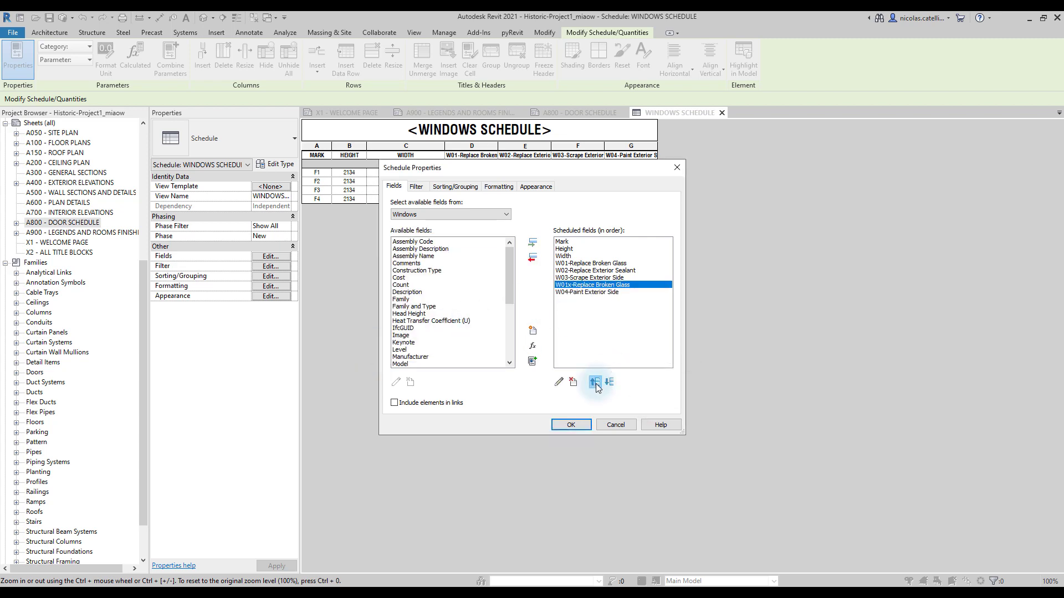
left_click(595, 382)
left_click(594, 382)
left_click(570, 425)
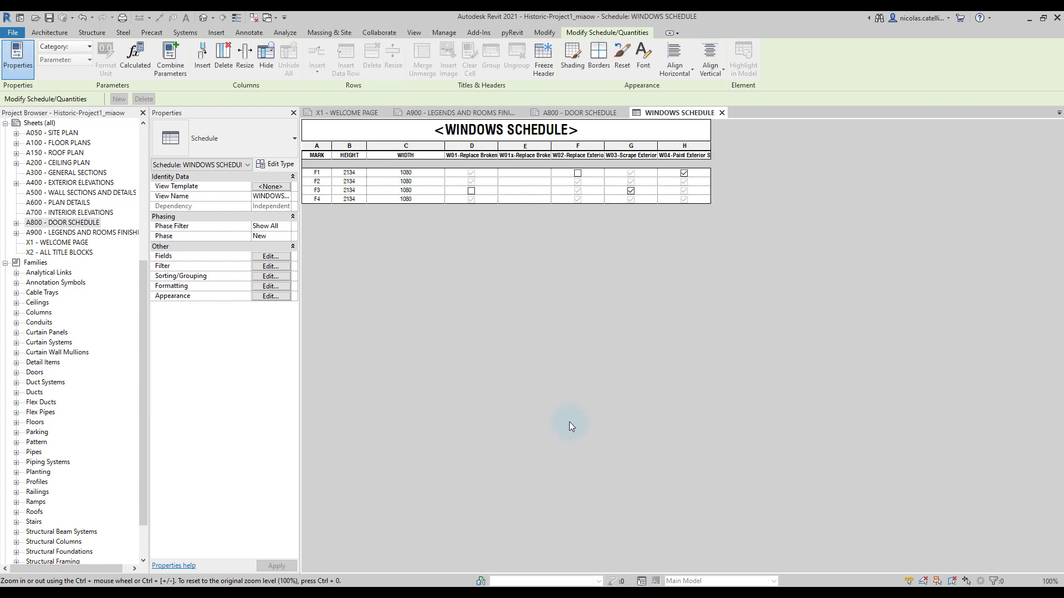
Check W01-Replace Broken Glass for windows F3 and F2, and center the W01x-Replace Broken Glass column horizontally.
left_click(471, 191)
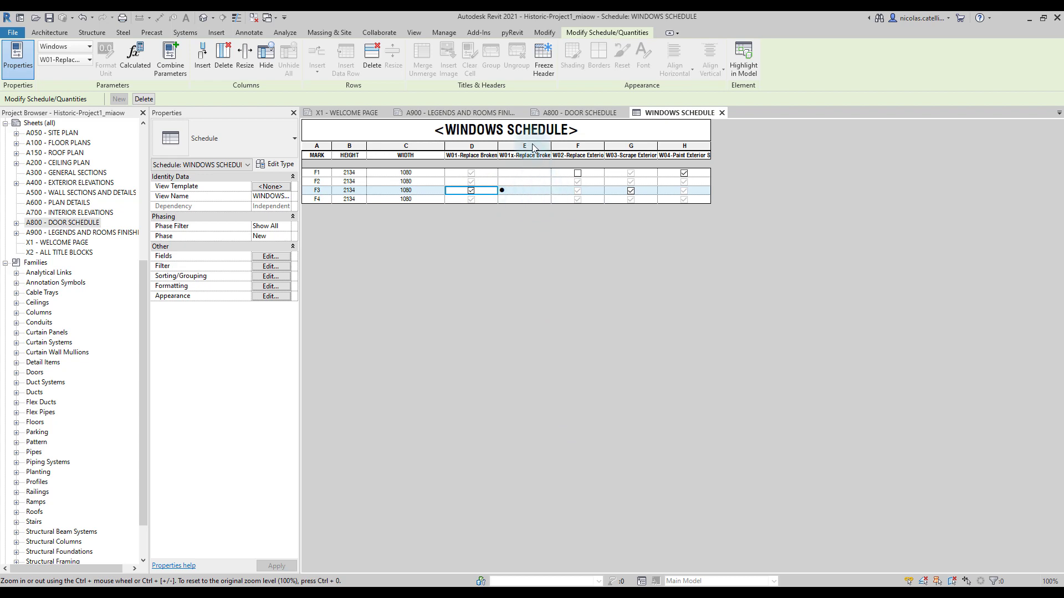
left_click(524, 146)
left_click(675, 58)
left_click(681, 113)
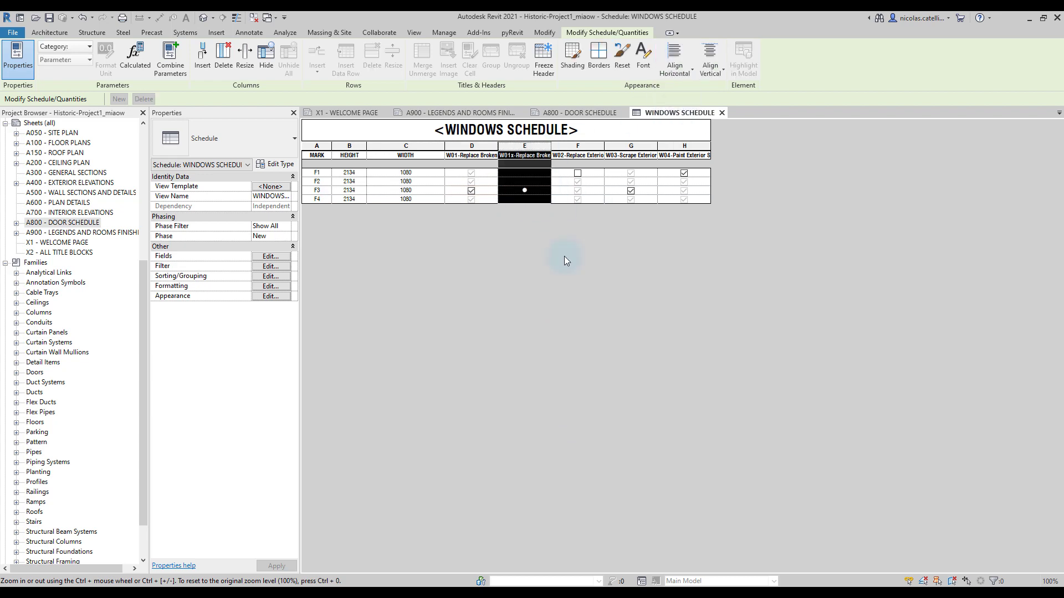
left_click(471, 182)
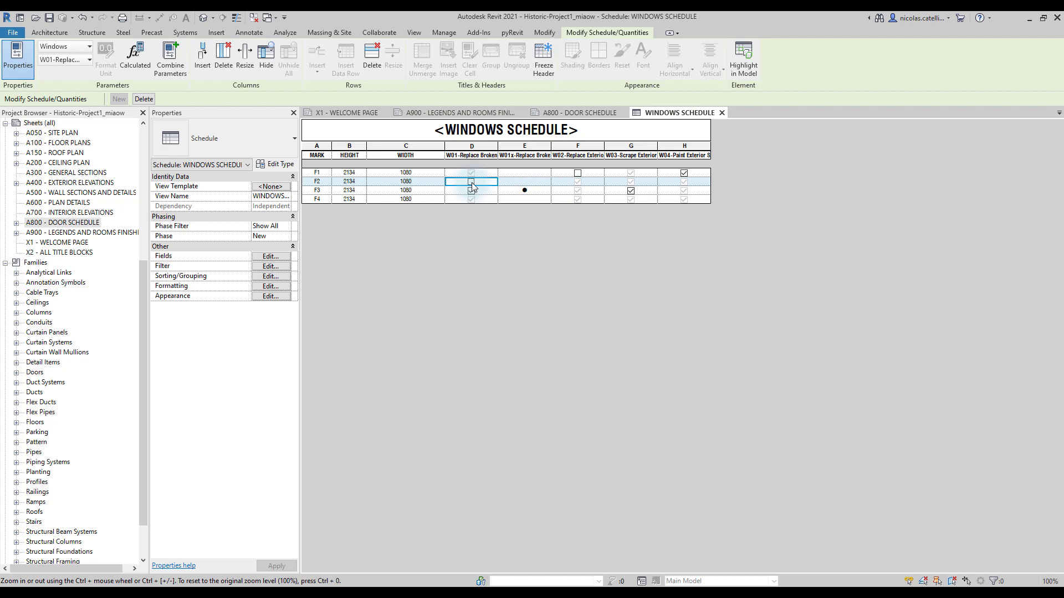
left_click(471, 182)
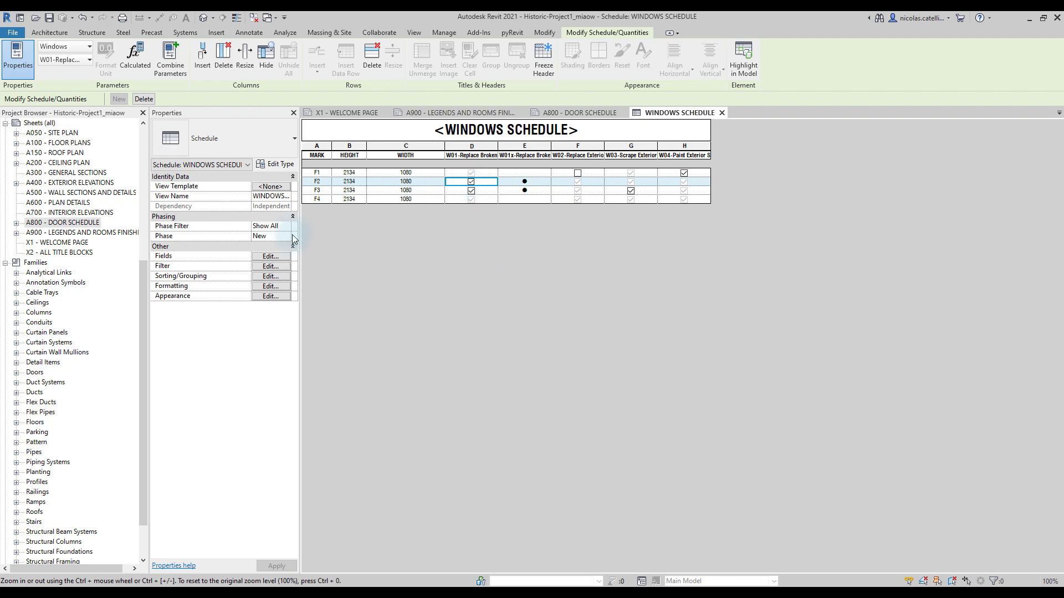
Start another calculated value in the schedule fields with the type Text, named W02x-Replace Exterior Sealant.
left_click(270, 256)
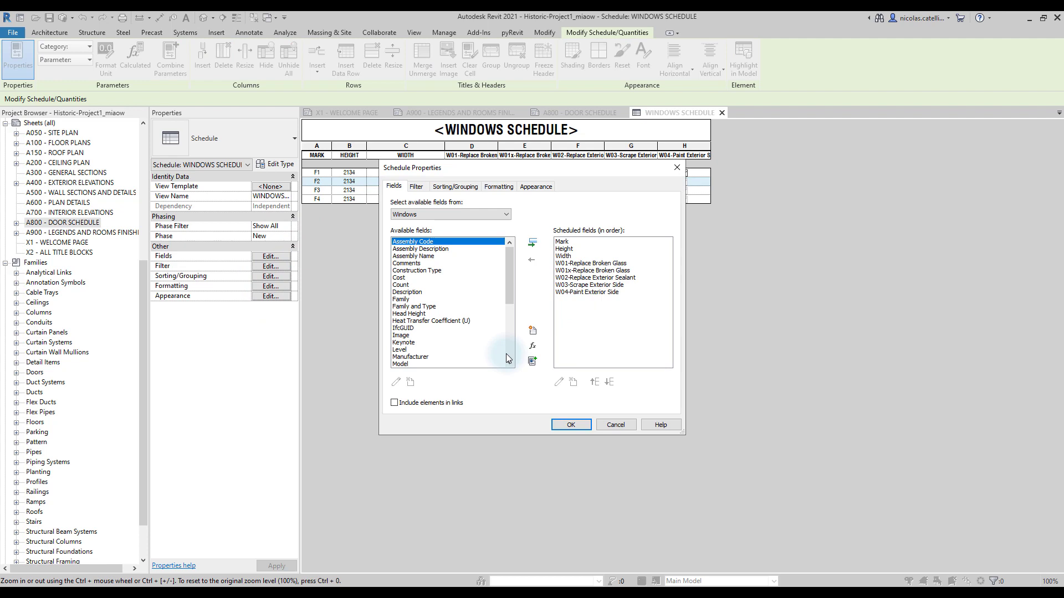
left_click(532, 348)
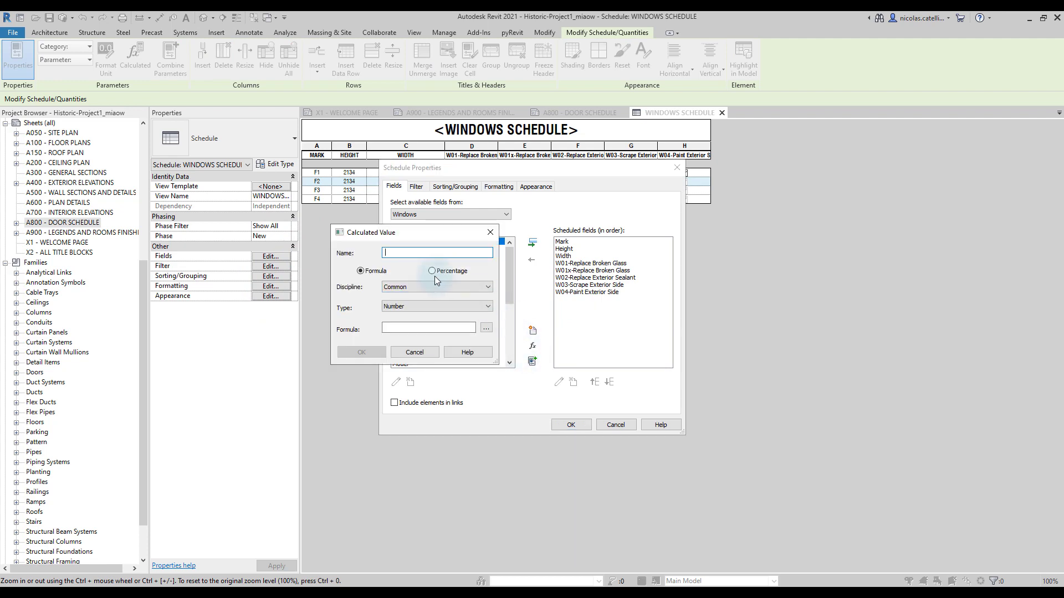
left_click(413, 291)
left_click(410, 287)
left_click(404, 305)
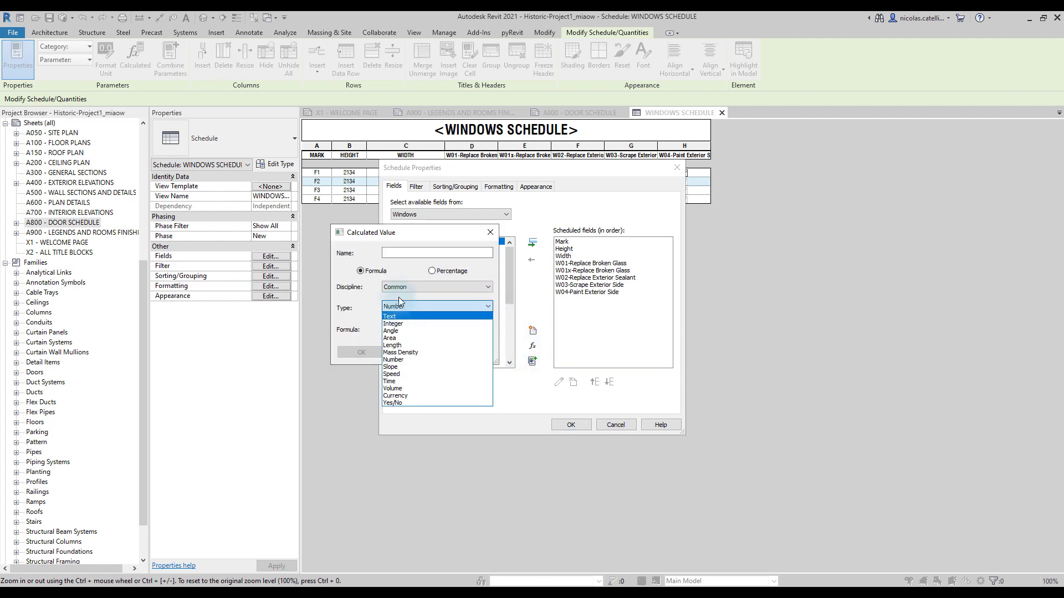
left_click(400, 315)
left_click(418, 250)
type("W")
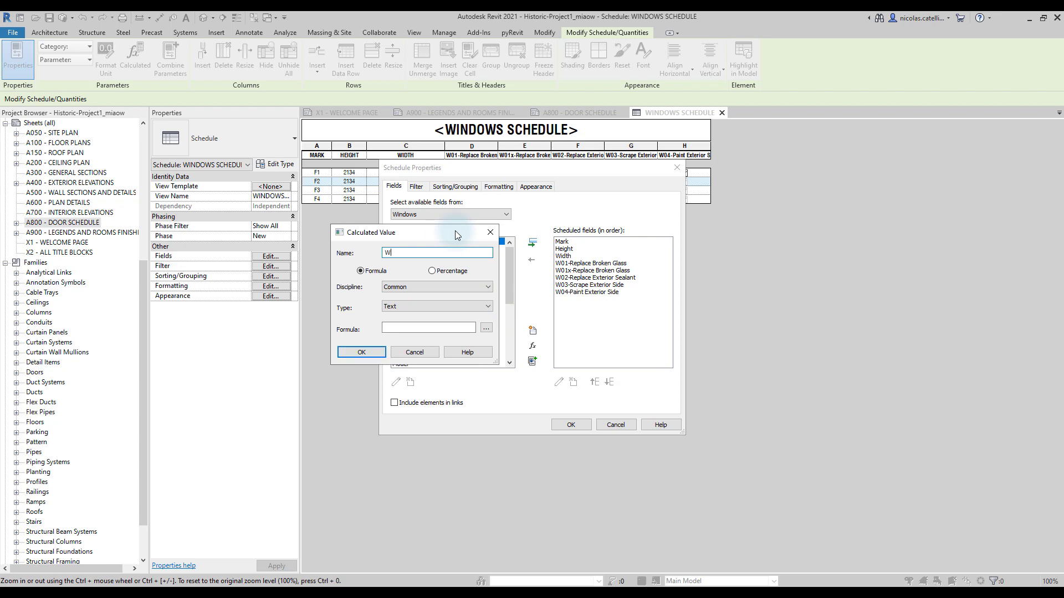
type("02x-Replace Exterior Sealant")
Give W02x the formula if([W02-Replace Exterior Sealant], "●", "") and move it directly below W02-Replace Exterior Sealant.
left_click(486, 328)
double_click(388, 288)
left_click(388, 327)
type("if(")
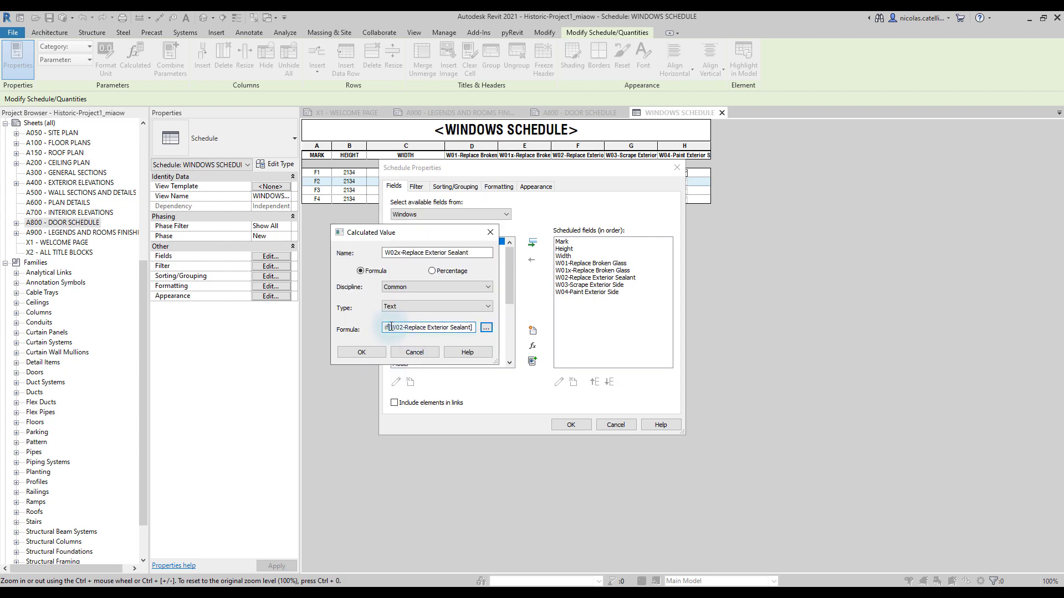
left_click(473, 328)
type(", \"\", \"\")")
left_click(462, 328)
type("●")
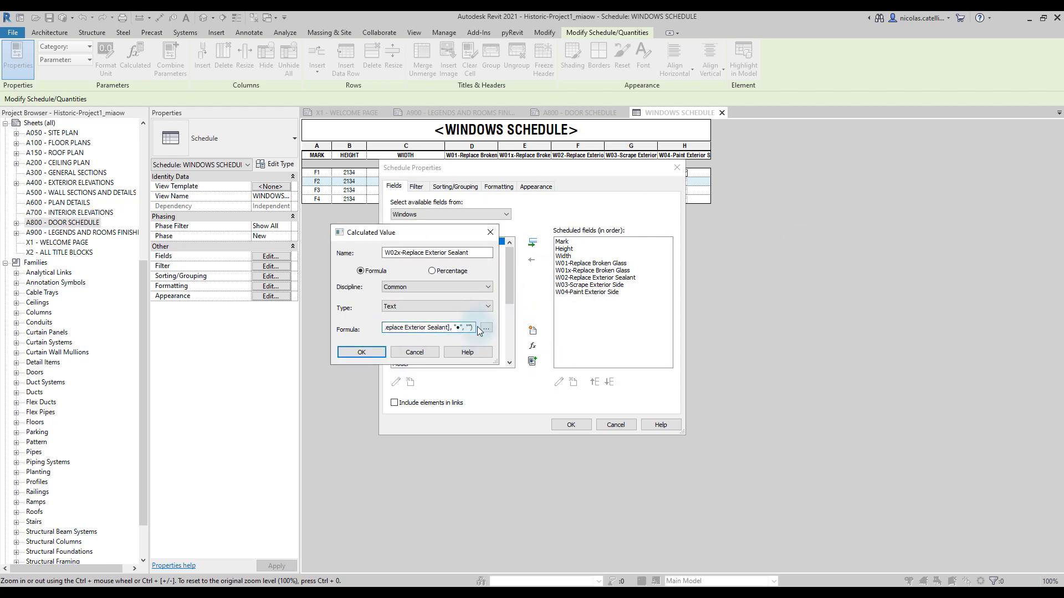
left_click_drag(449, 327, 521, 358)
left_click(357, 355)
double_click(594, 382)
Add a calculated value named W03x-Scrape Exterior Side based on the W03-Scrape Exterior Side field, placed directly below that field.
left_click(532, 346)
type("W03x-Scrape Exterior Side")
left_click(486, 327)
left_click(383, 302)
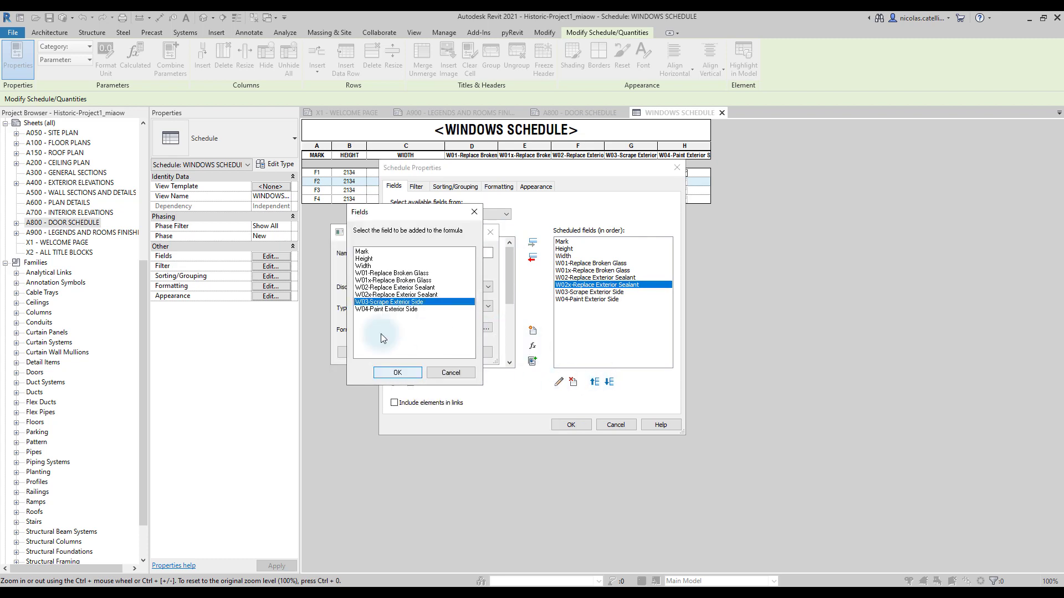
left_click(396, 373)
left_click(366, 352)
Add a calculated value named W04x-Paint Exterior Side based on the W04-Paint Exterior Side field, and apply the schedule fields.
left_click(533, 346)
type("W04x-Paint Exterior Side")
left_click(486, 328)
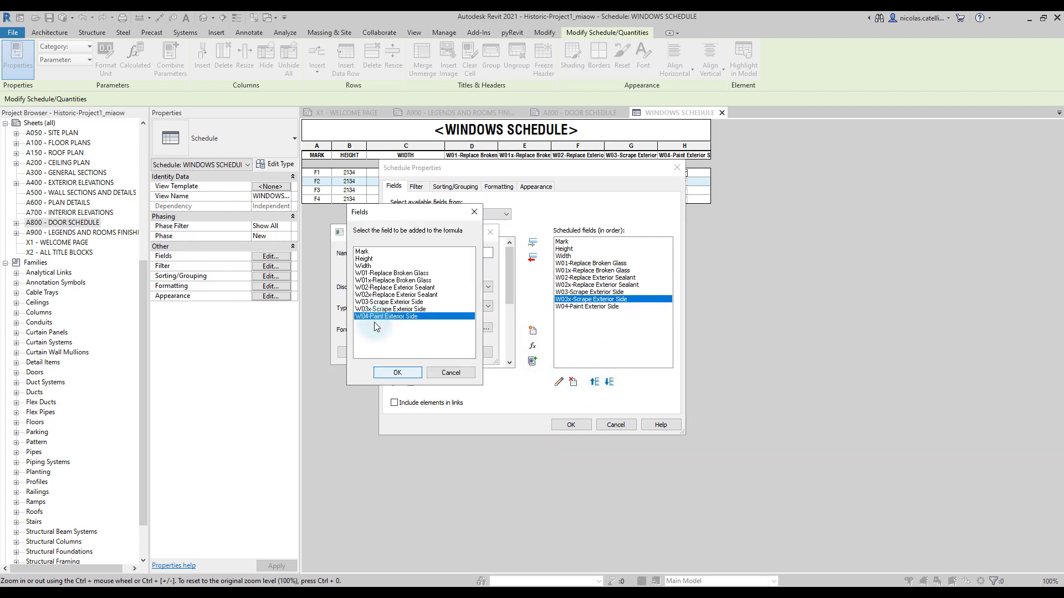
double_click(374, 321)
type(",\"•\",\"\")")
left_click(362, 352)
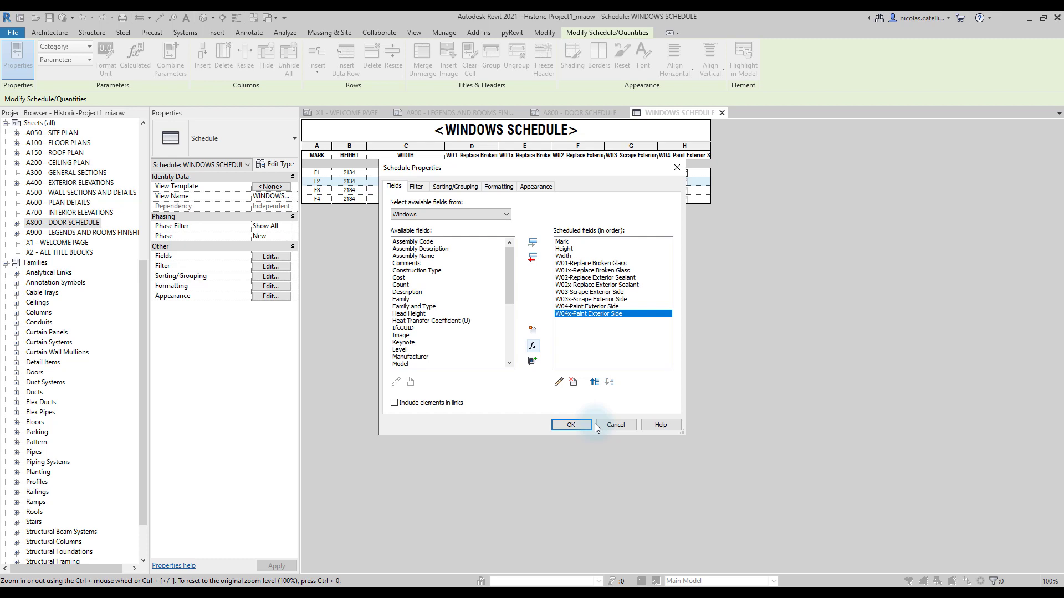
left_click(590, 425)
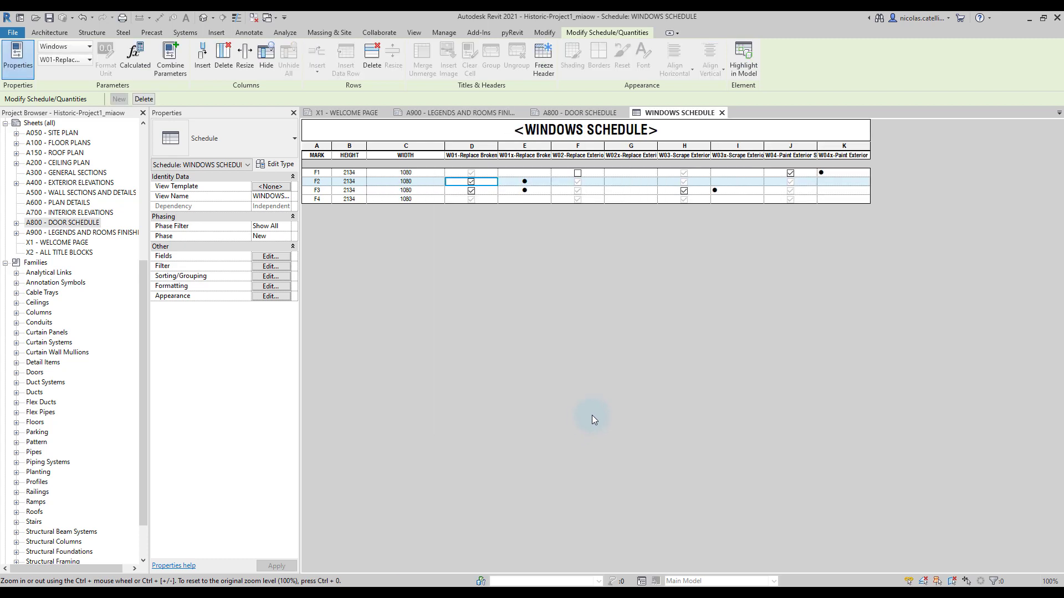
Check W02 and W03 for window F2, set W04 to No for F3, and review the schedule on sheet A800.
left_click(577, 182)
left_click(683, 182)
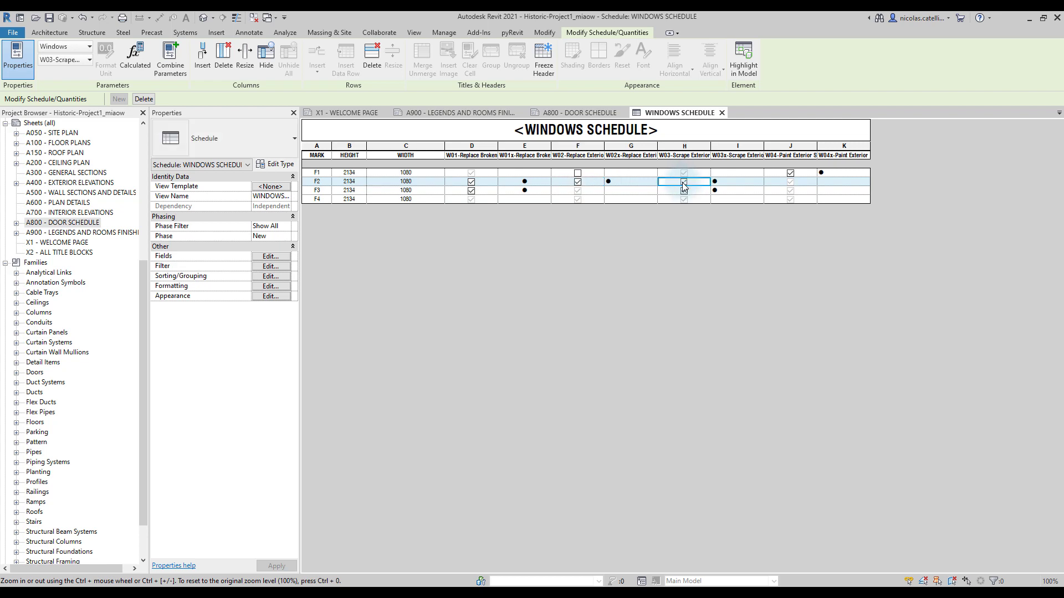
left_click(791, 191)
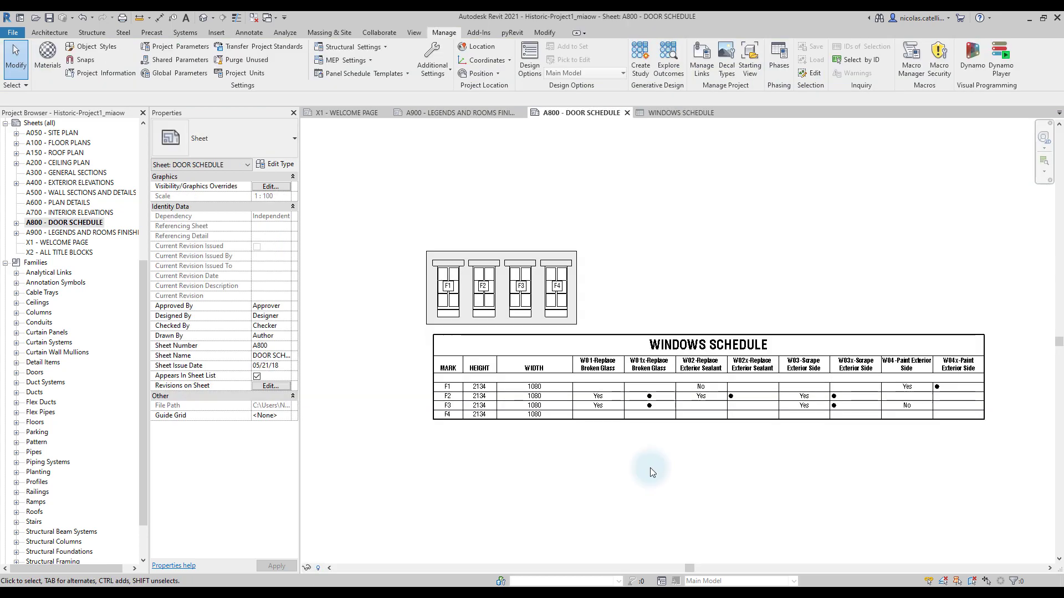
middle_click_drag(649, 467, 612, 461)
scroll(619, 416, "up", 1)
scroll(660, 490, "down", 1)
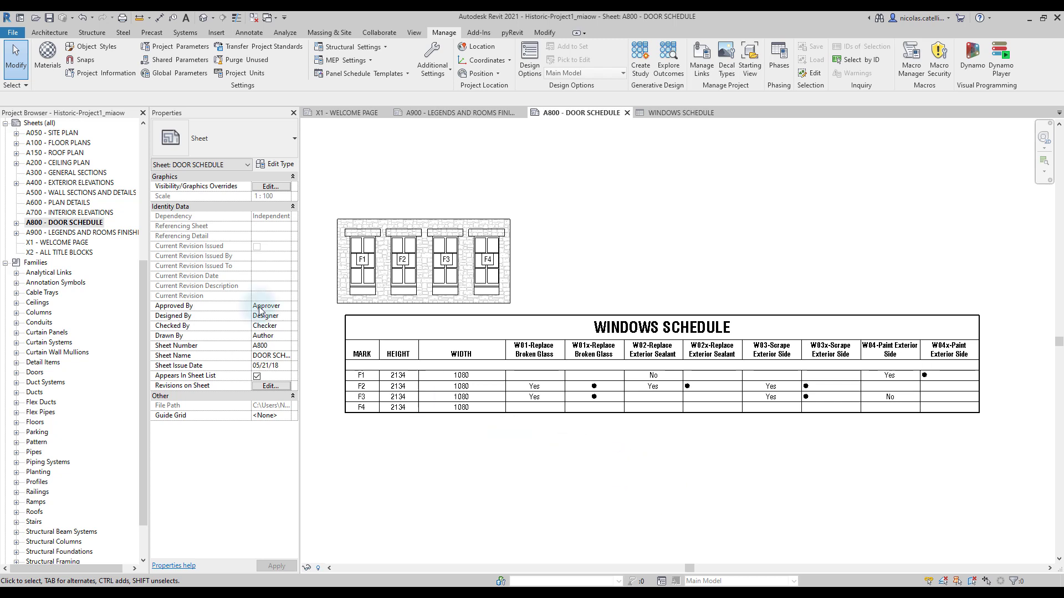
Duplicate the WINDOWS SCHEDULE view and rename the copy WINDOWS SCHEDULE (WORK).
scroll(141, 258, "up", 1)
scroll(143, 257, "up", 3)
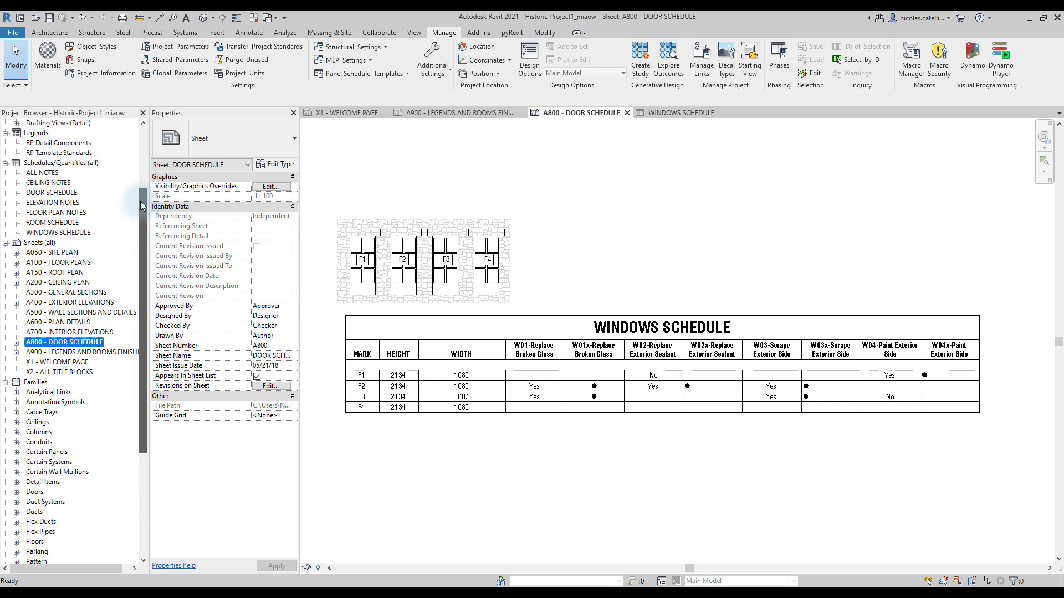
left_click(61, 274)
right_click(62, 274)
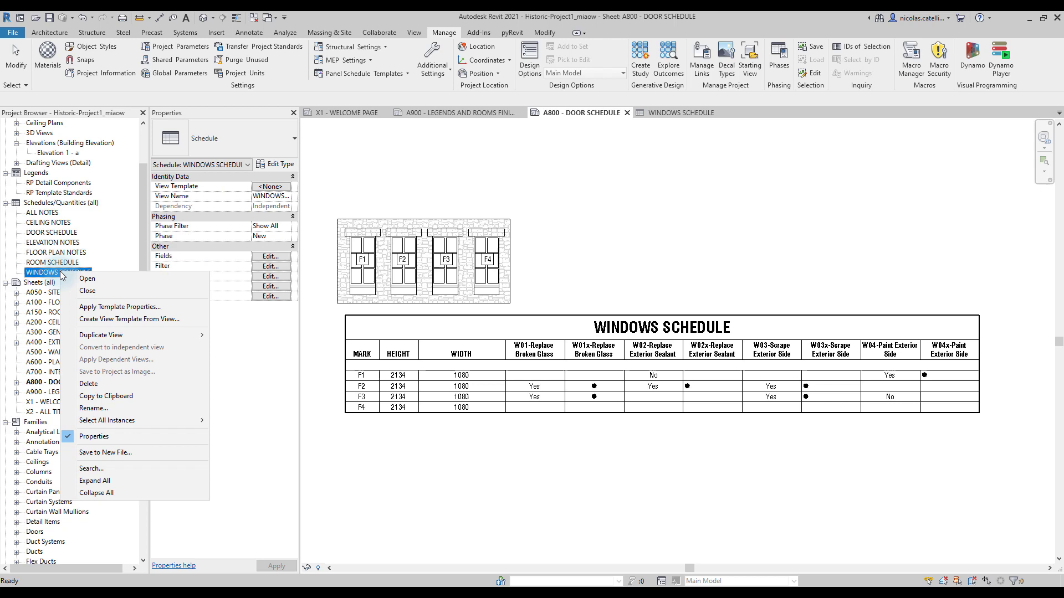
mouse_move(123, 335)
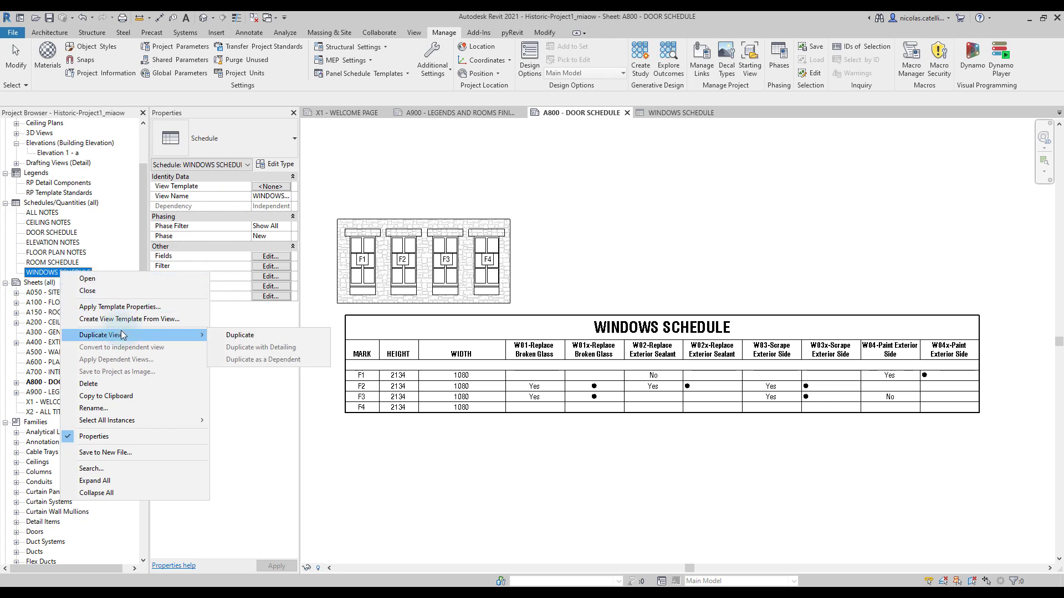
left_click(239, 335)
right_click(103, 285)
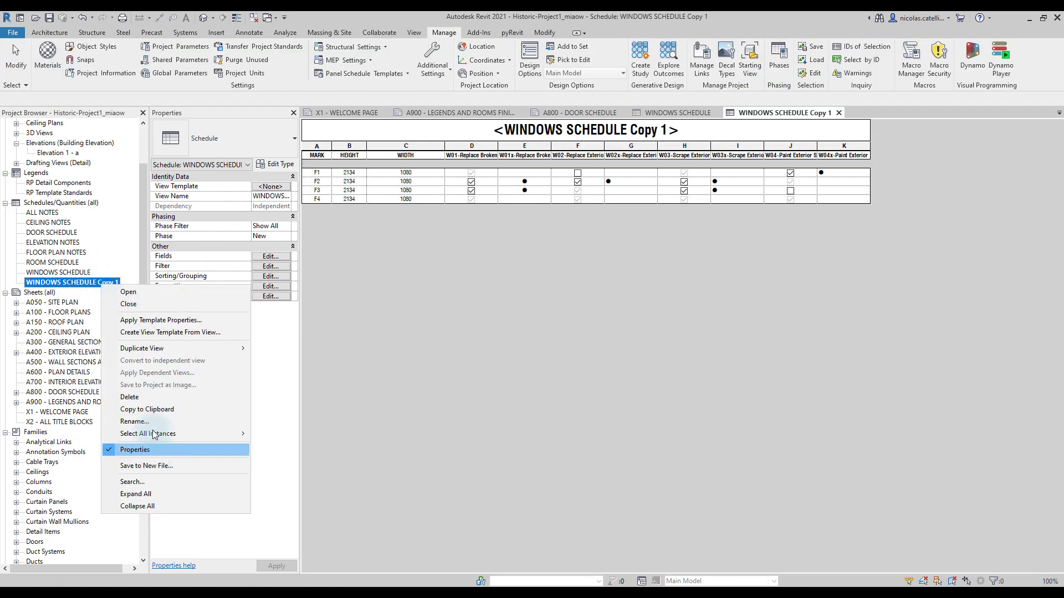
left_click(134, 421)
left_click_drag(114, 282, 95, 271)
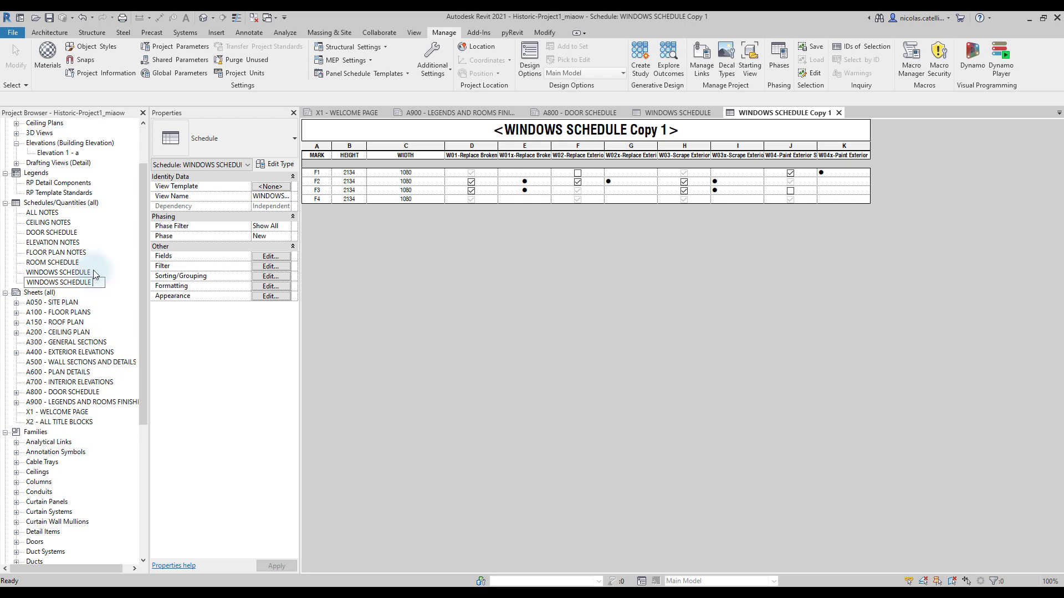
key("Return")
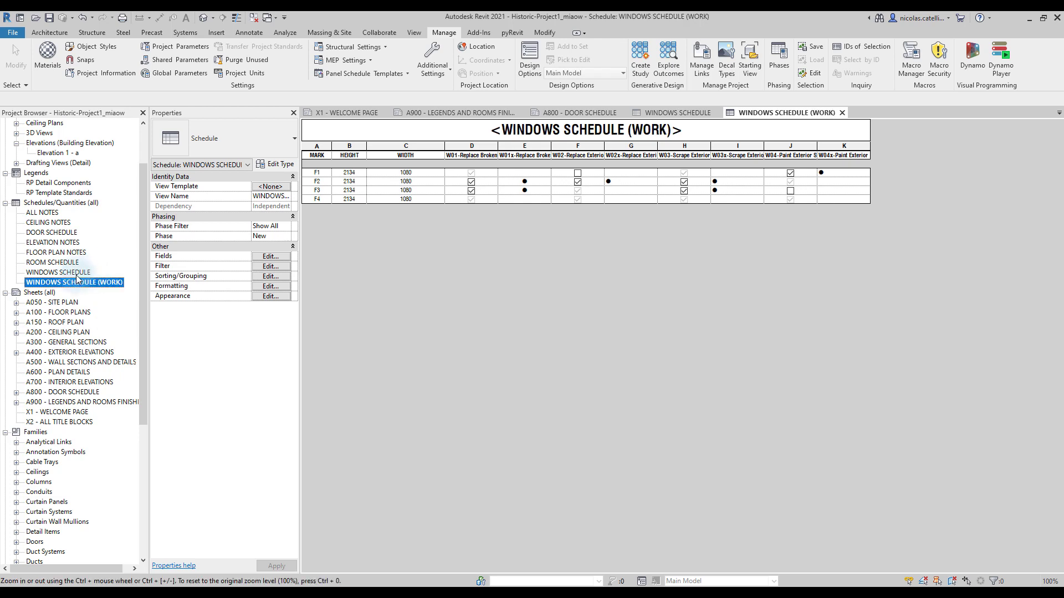
Hide the Yes/No fields W01, W02, W03 and W04 in the original WINDOWS SCHEDULE, keeping the calculated x fields shown.
double_click(66, 273)
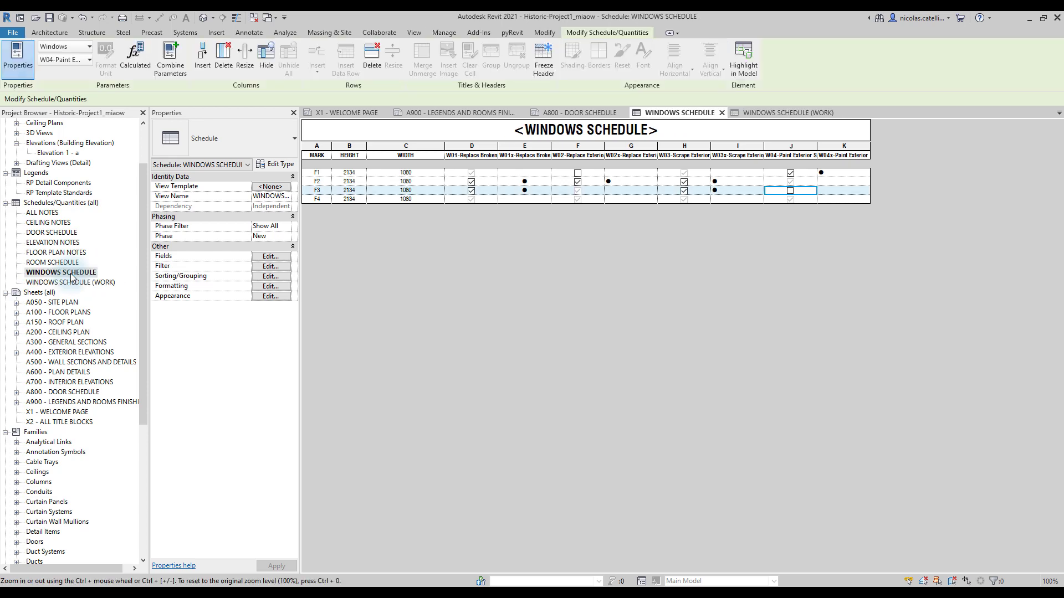
left_click(271, 286)
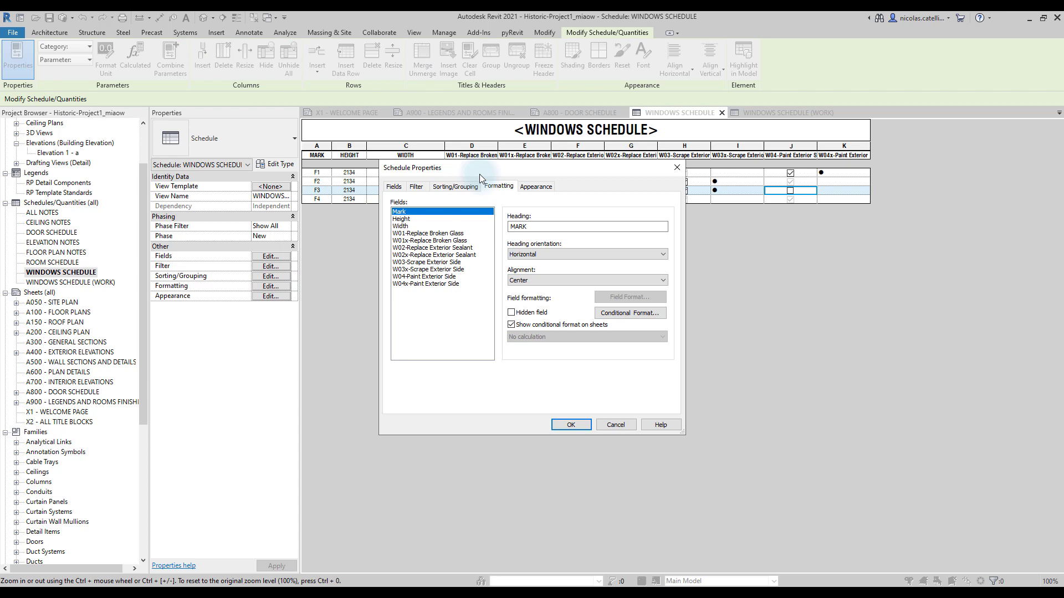
left_click(428, 233)
left_click(512, 312)
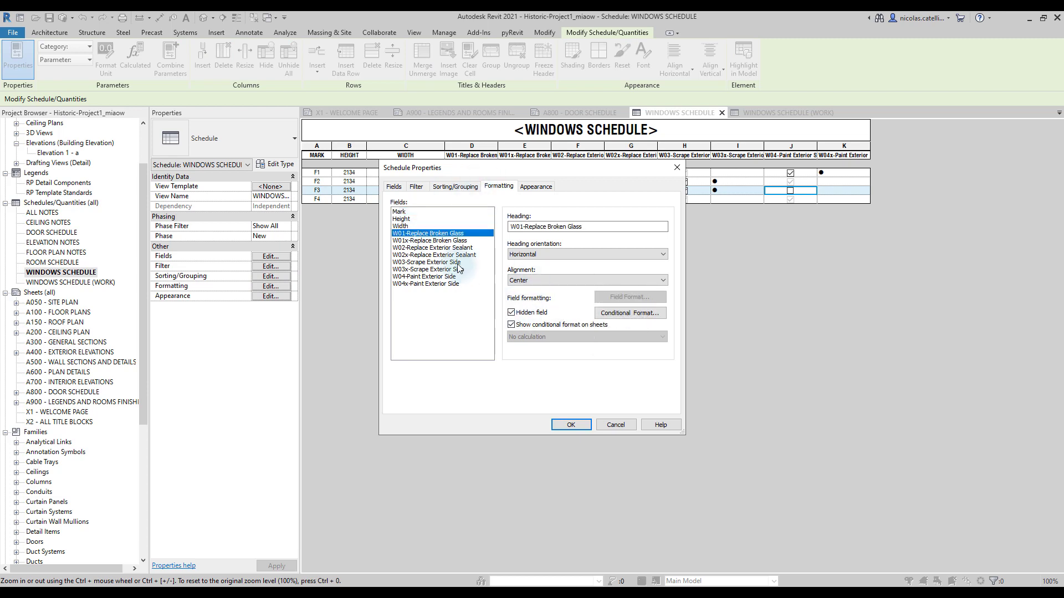
left_click(429, 249)
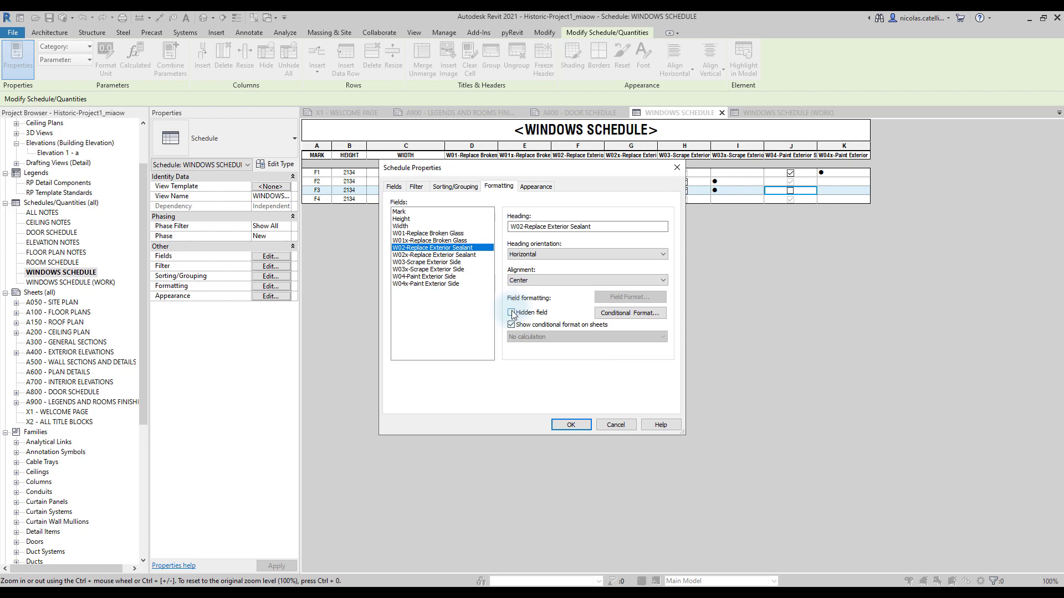
left_click(416, 262)
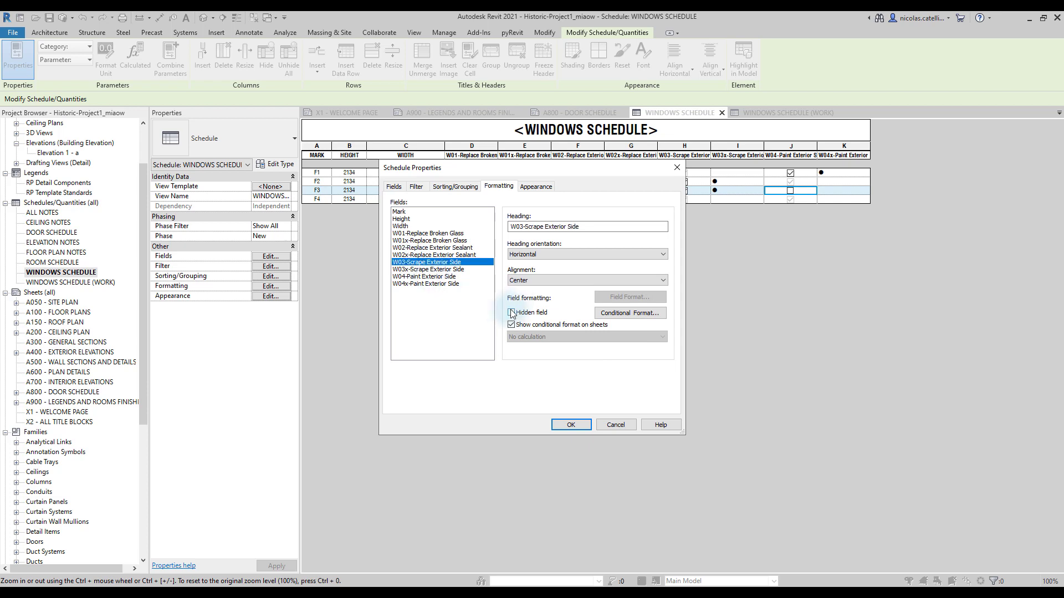
left_click(511, 312)
left_click(430, 277)
left_click(511, 312)
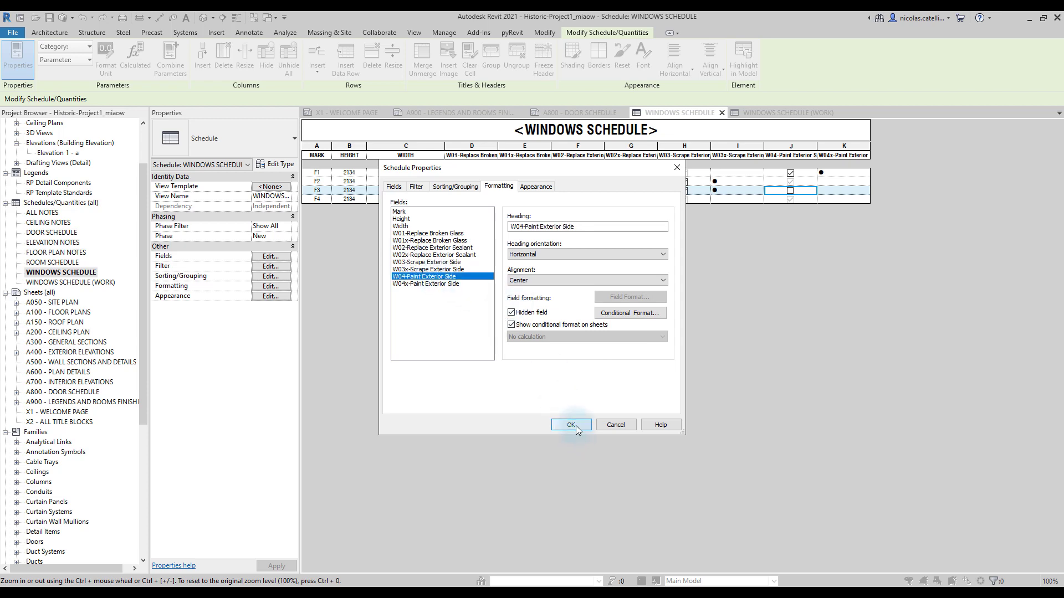
left_click(571, 424)
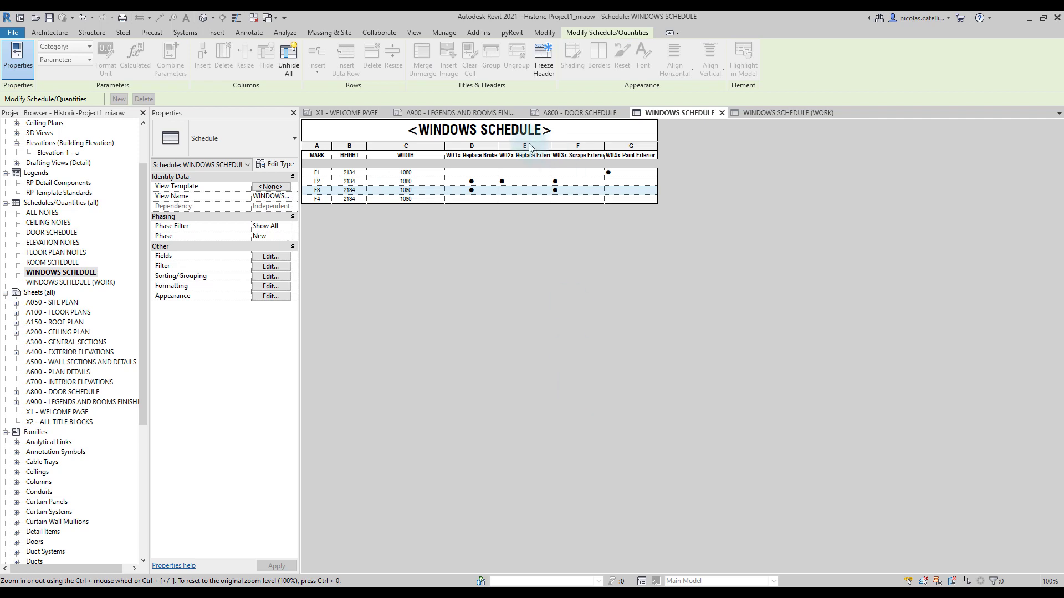
Center the W02x, W03x and W04x columns horizontally and open sheet A800 - DOOR SCHEDULE.
left_click_drag(539, 151, 631, 153)
left_click(675, 68)
left_click(686, 113)
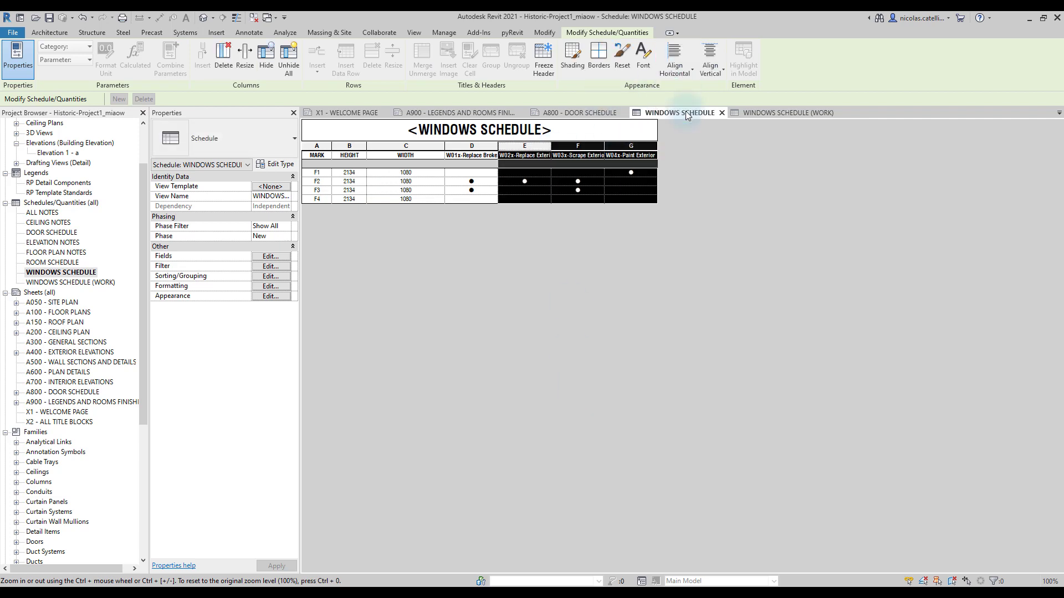
left_click(485, 178)
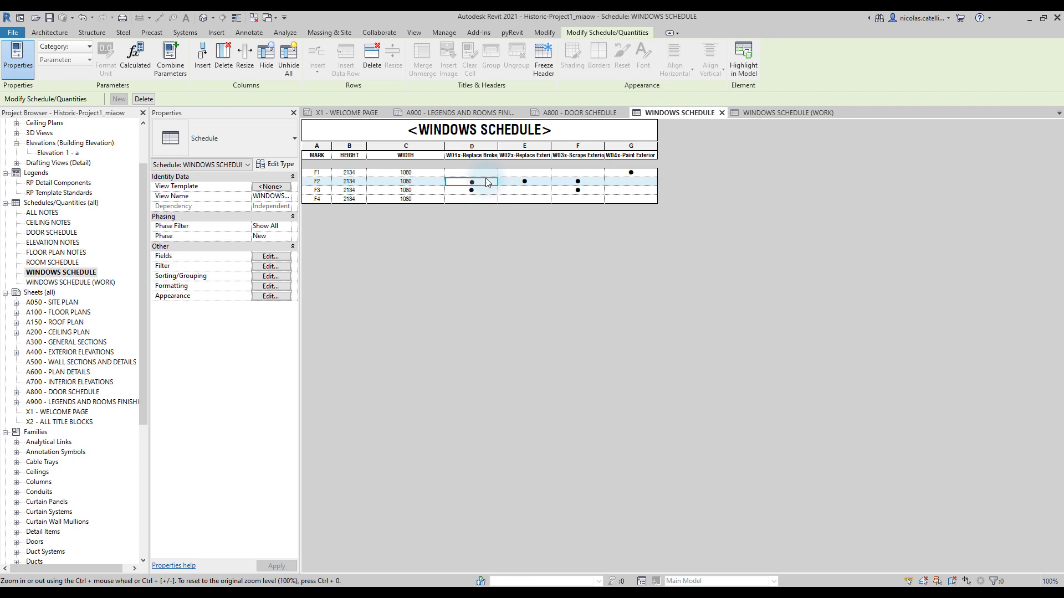
double_click(52, 392)
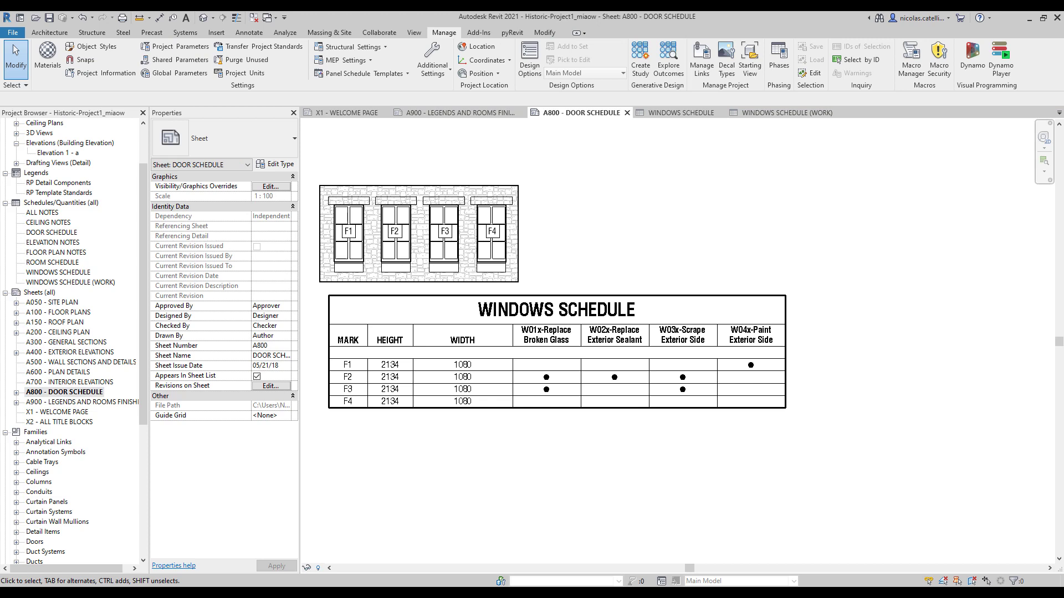
In WINDOWS SCHEDULE, set the W01x-Replace Broken Glass heading to REPLACE BROKEN GLASS with Vertical orientation.
key("ctrl+Tab")
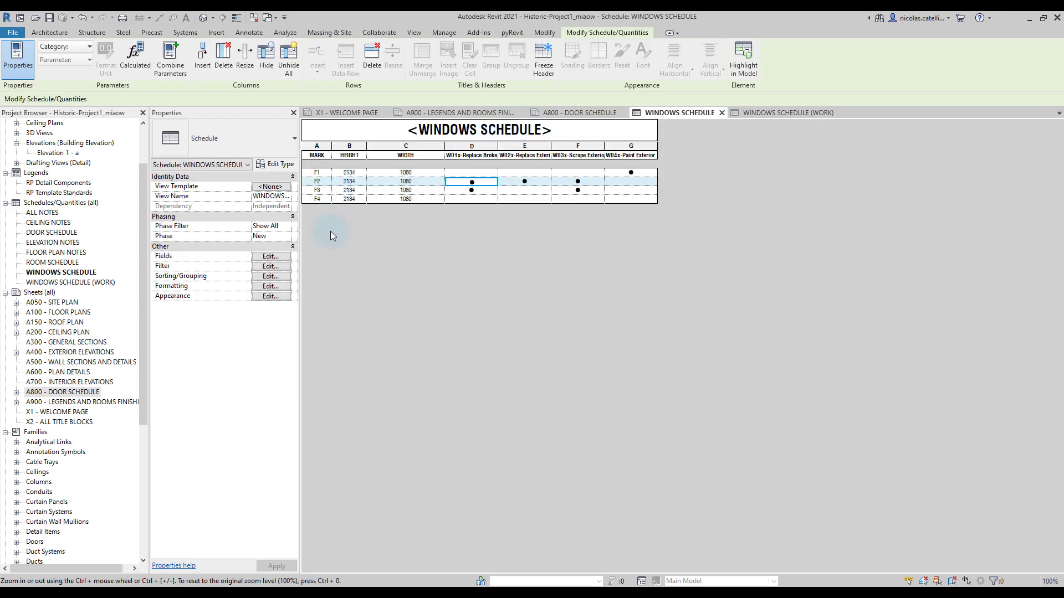
left_click(270, 286)
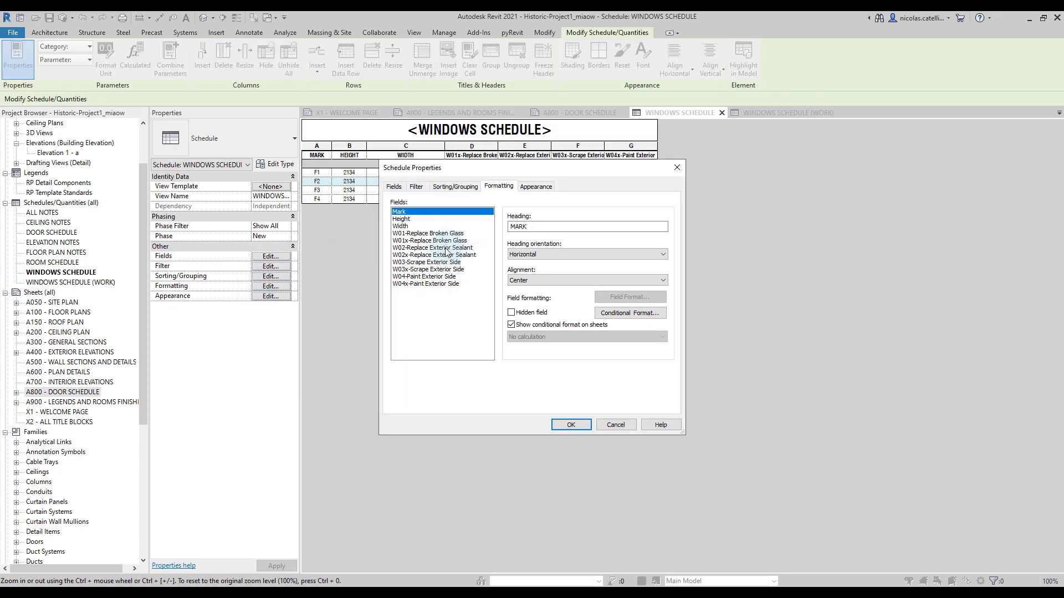
left_click(424, 240)
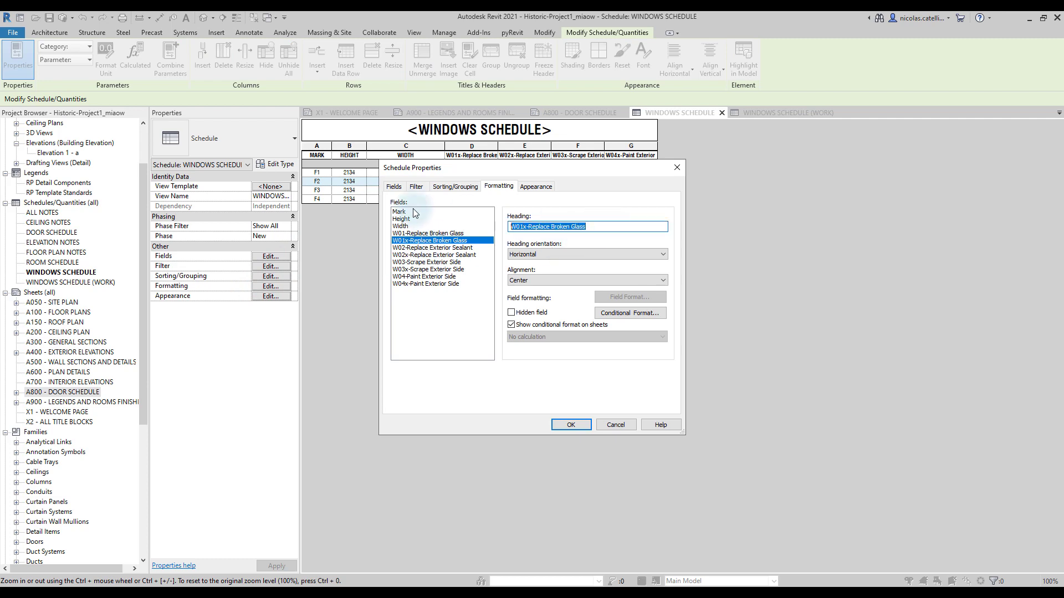
type("REPLACE BRO")
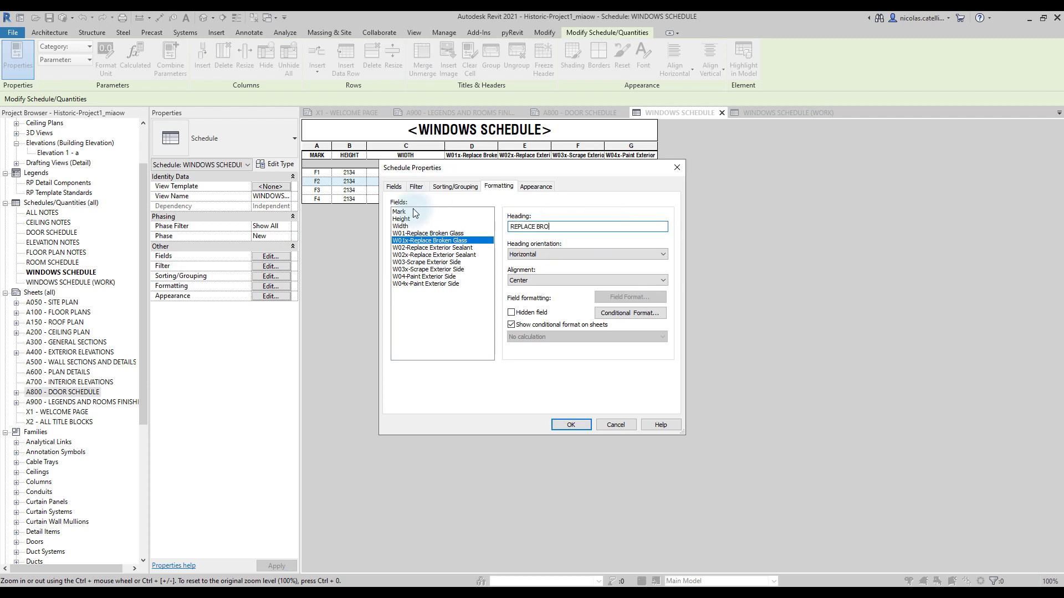
type("KEN GLASS")
left_click(526, 253)
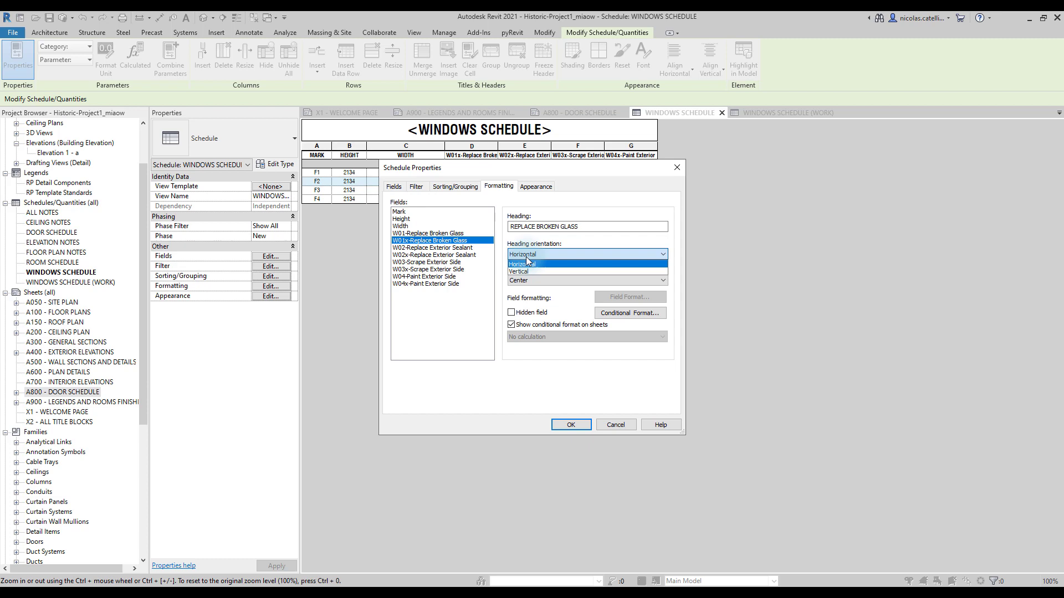
left_click(524, 271)
Set the W02x-Replace Exterior Sealant heading to REPLACE EXTERIOR SEALANT with Vertical orientation.
left_click(449, 255)
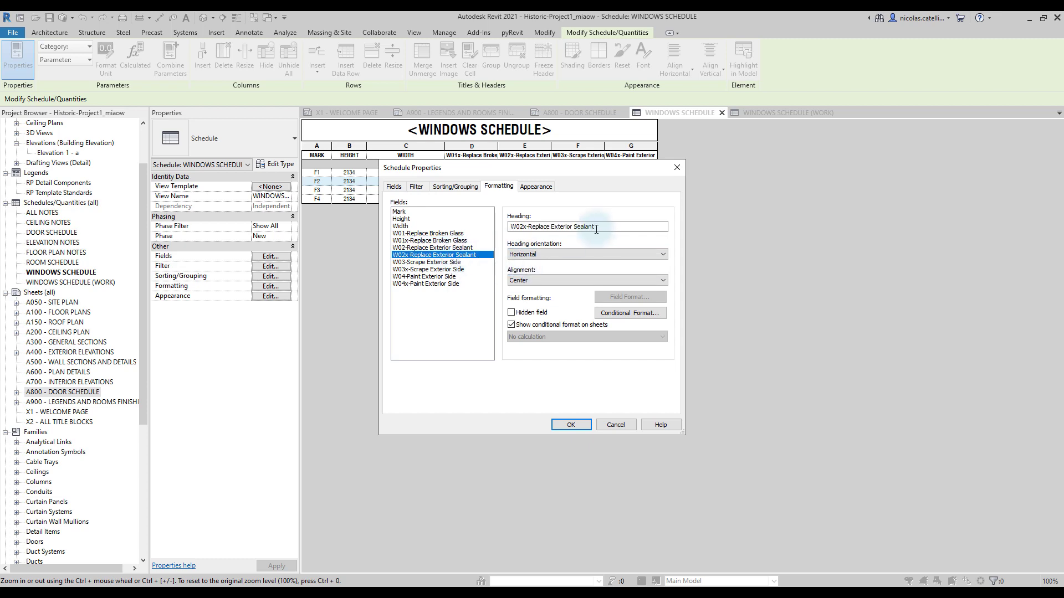
type("RE")
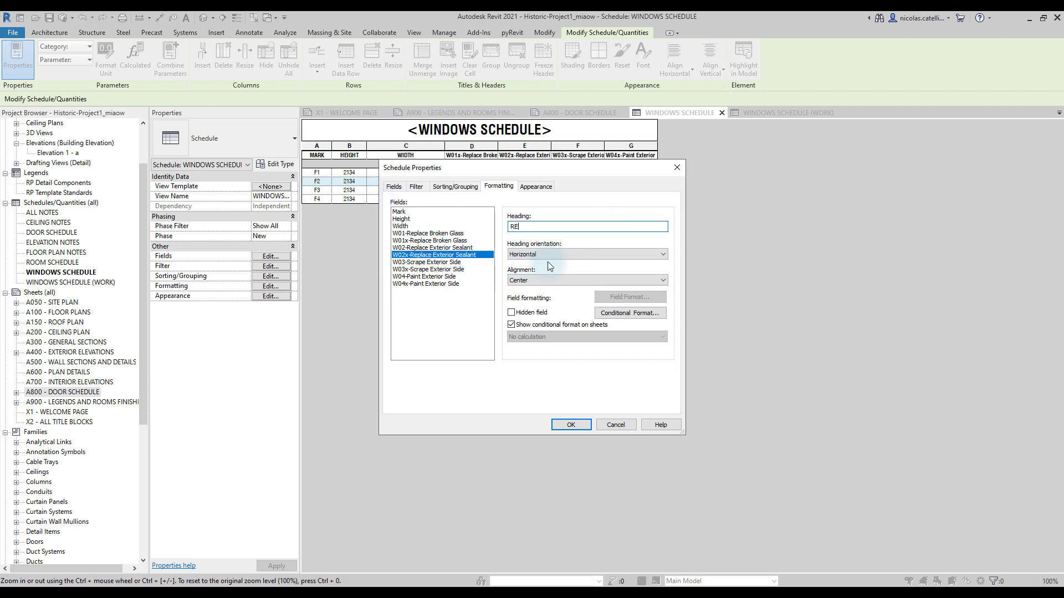
type("PLACE EXTERIOR SEALANT")
left_click(554, 254)
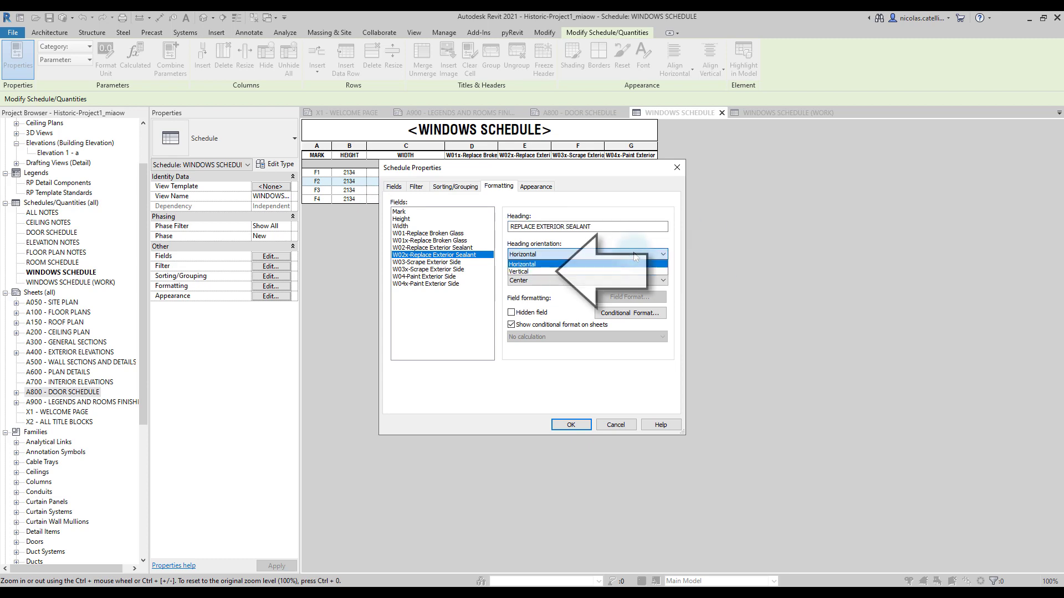
left_click(517, 271)
Set the W03x heading to SCRAPE EXTERIOR SIDE and the W04x heading to PAINT EXTERIOR SIDE, both Vertical, and apply the formatting.
left_click(469, 269)
key("Tab")
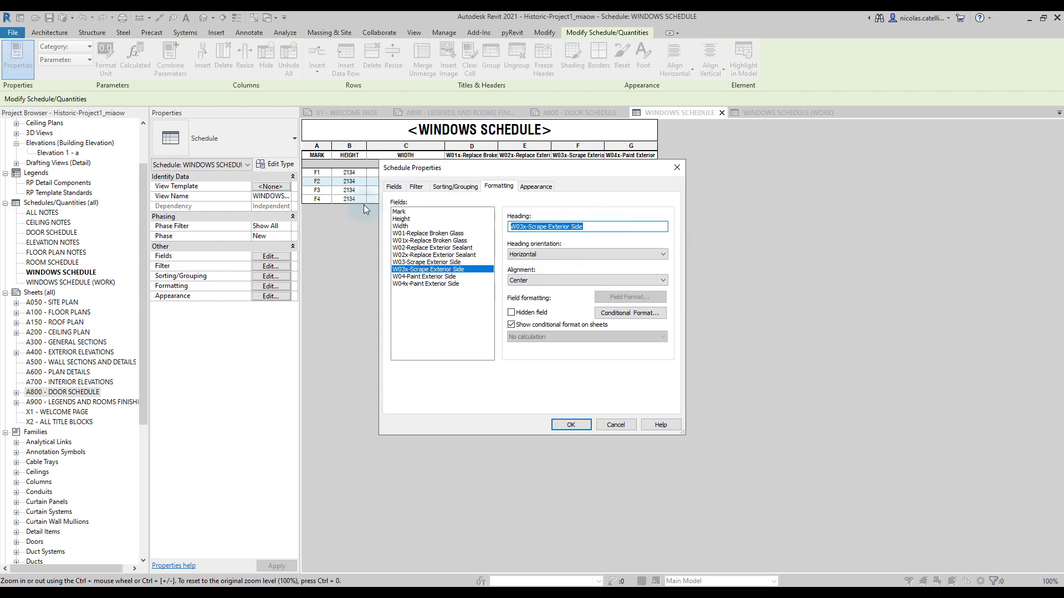
type("SCRAPE EXTERIOR SIDE")
left_click(427, 283)
key("Tab")
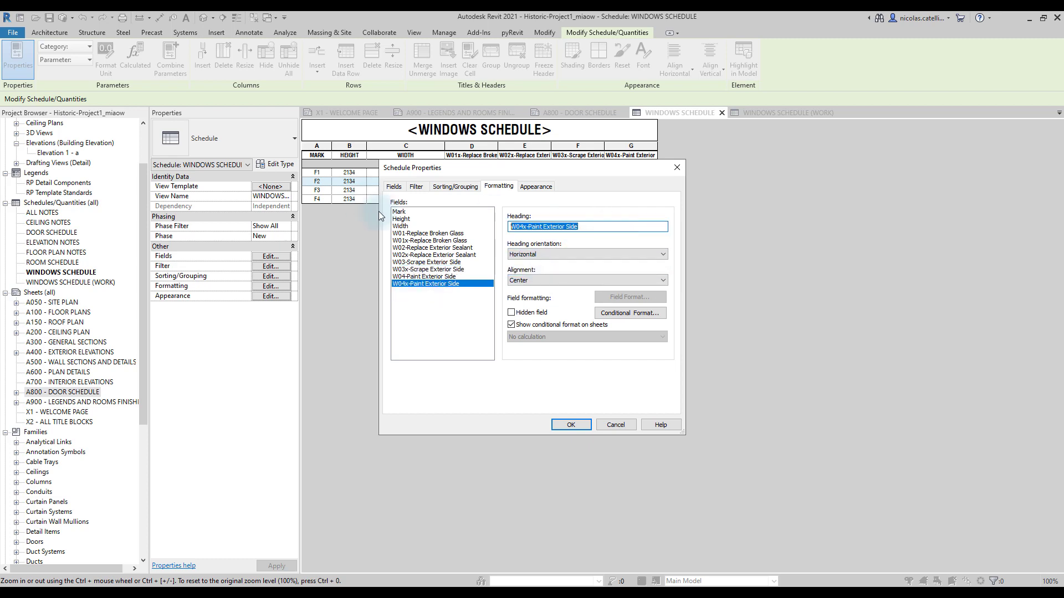
type("PAINT EXTERIOR SIDE")
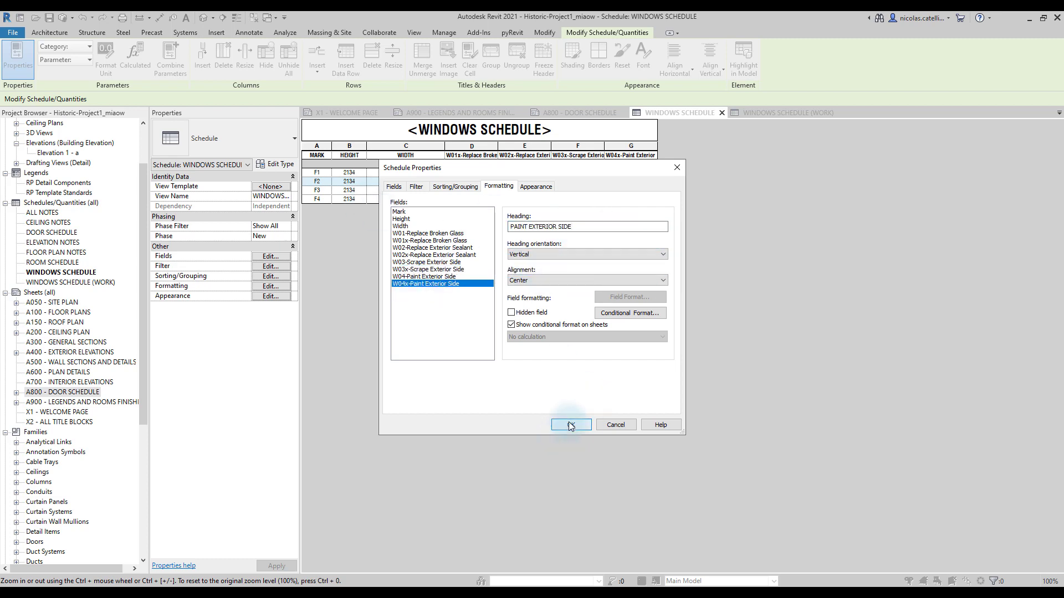
left_click(571, 425)
On sheet A800 - DOOR SCHEDULE, narrow the four repair task columns of the windows schedule to fit their vertical headings.
double_click(84, 394)
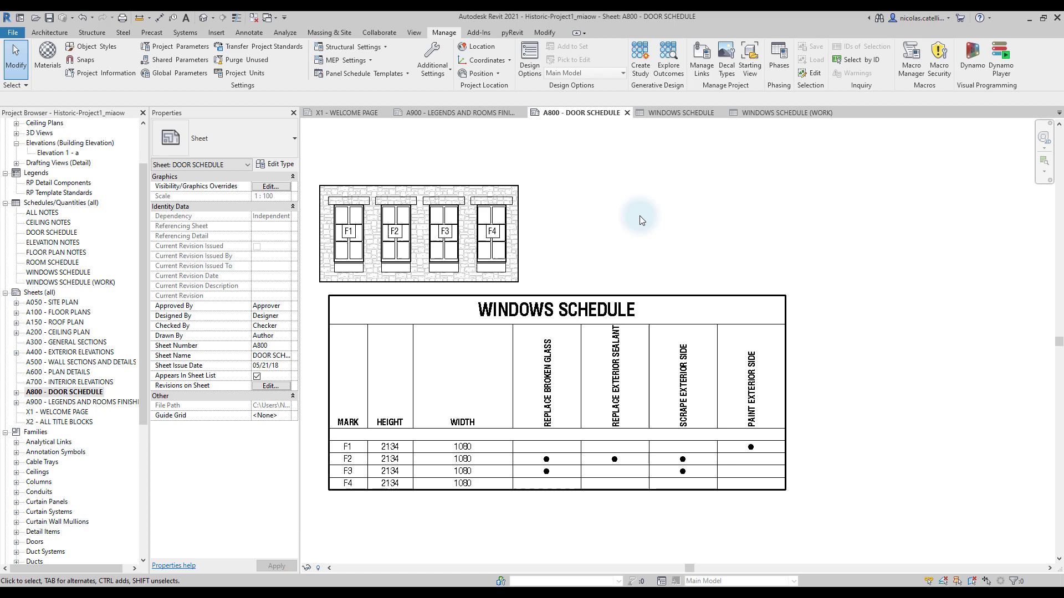
mouse_move(564, 322)
left_mouse_down()
mouse_move(547, 321)
mouse_move(612, 320)
mouse_move(597, 321)
left_mouse_up()
left_click_drag(665, 320, 627, 320)
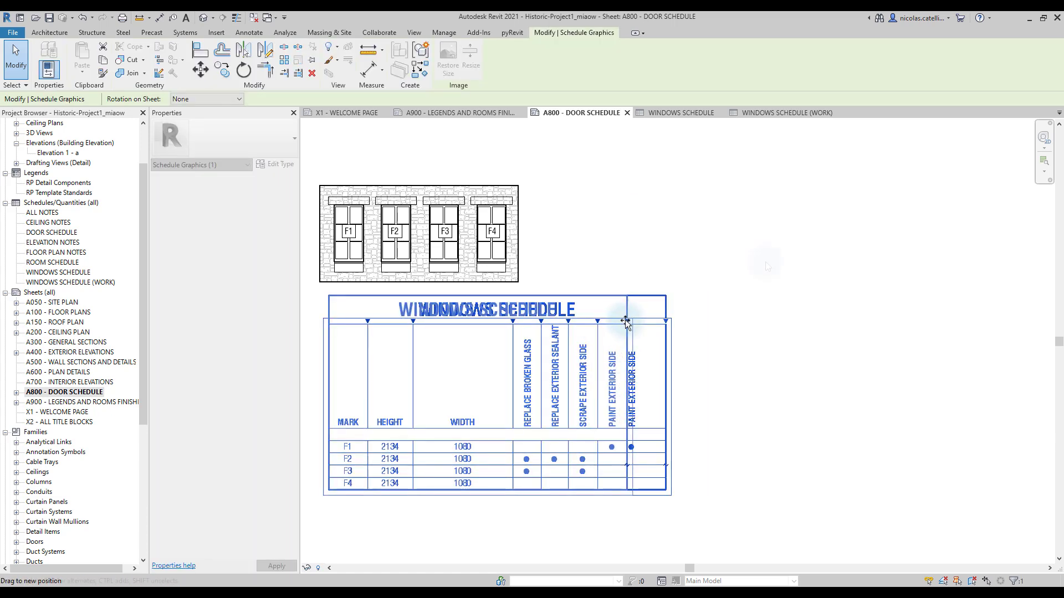
In WINDOWS SCHEDULE, group the four repair task columns under an INTERVENTIONS header and reopen sheet A800 - DOOR SCHEDULE.
left_click(769, 262)
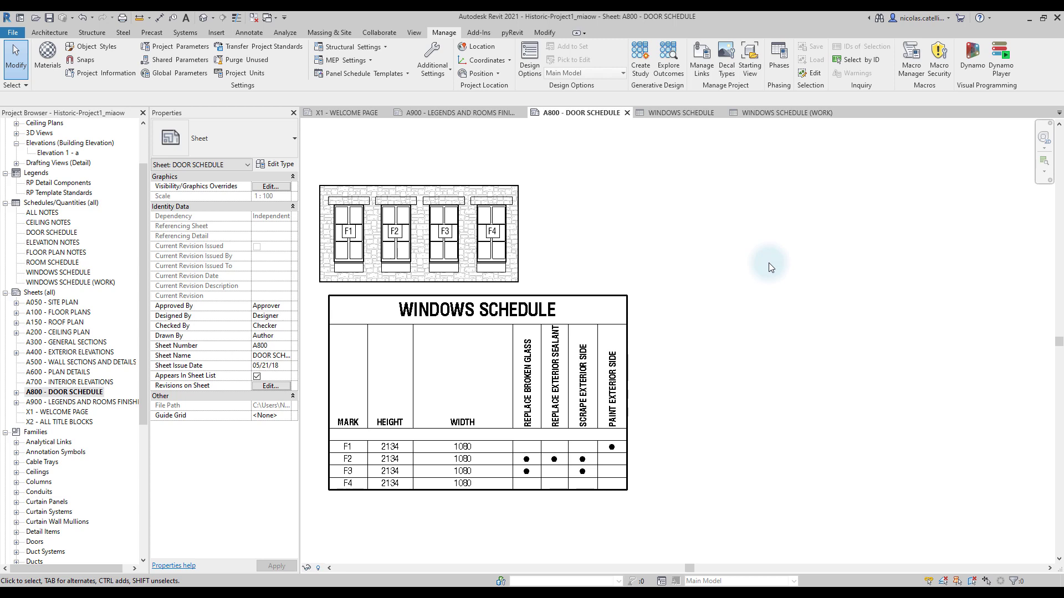
double_click(469, 361)
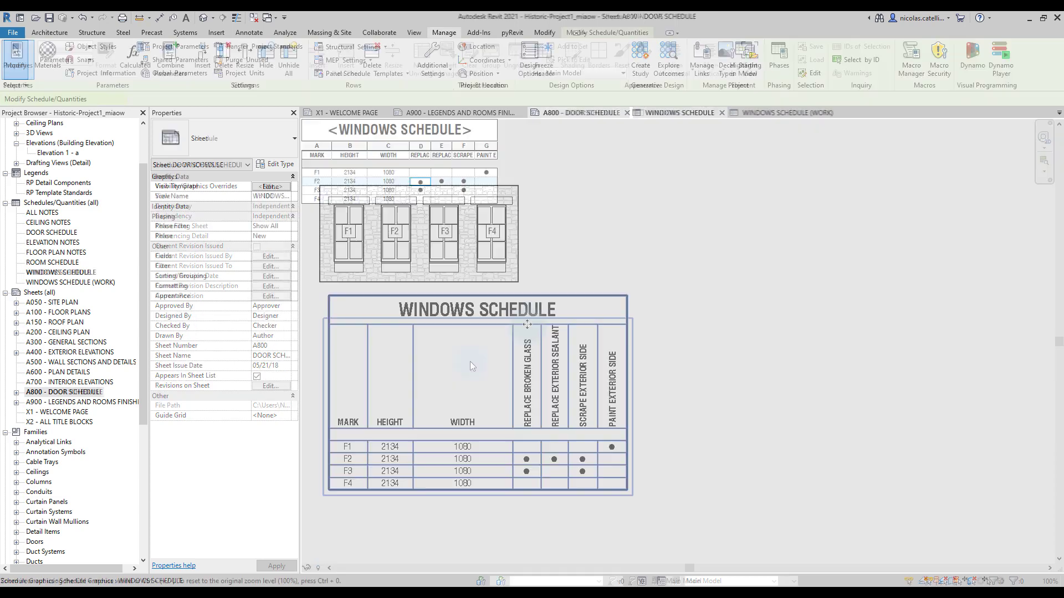
left_click_drag(431, 155, 480, 160)
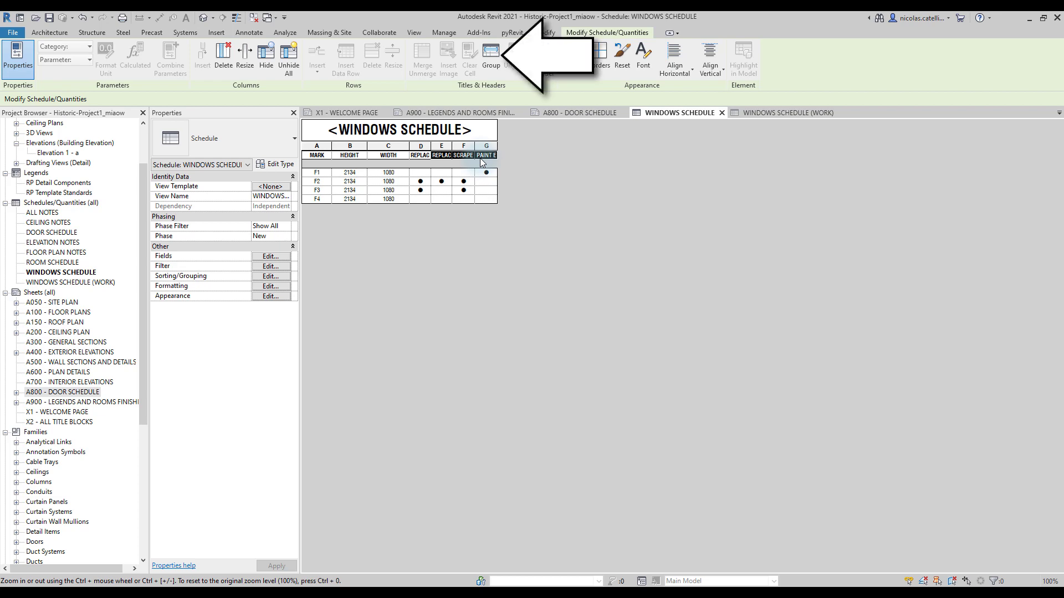
left_click(491, 63)
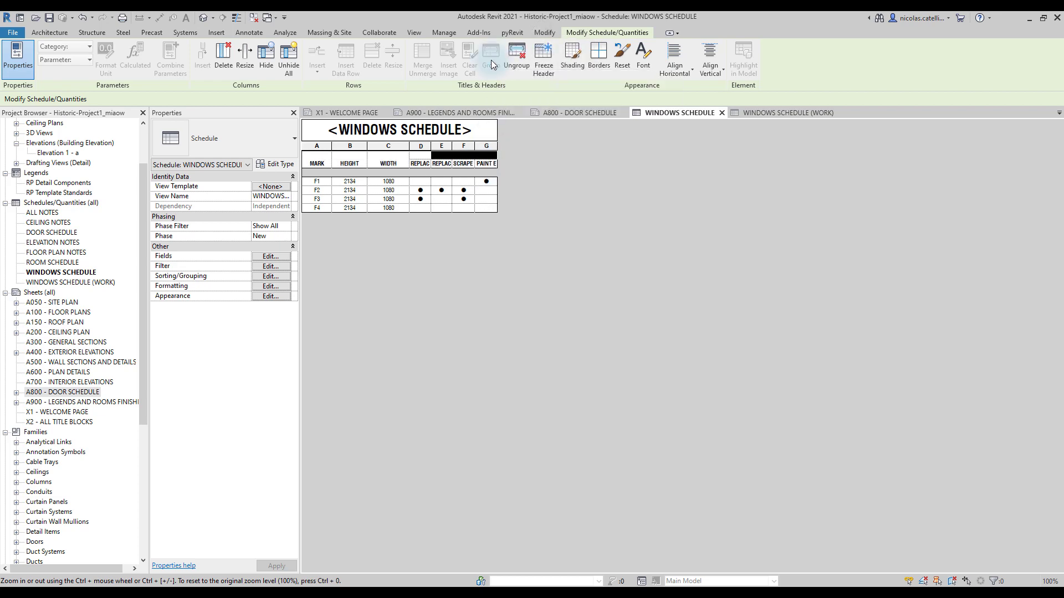
left_click(490, 155)
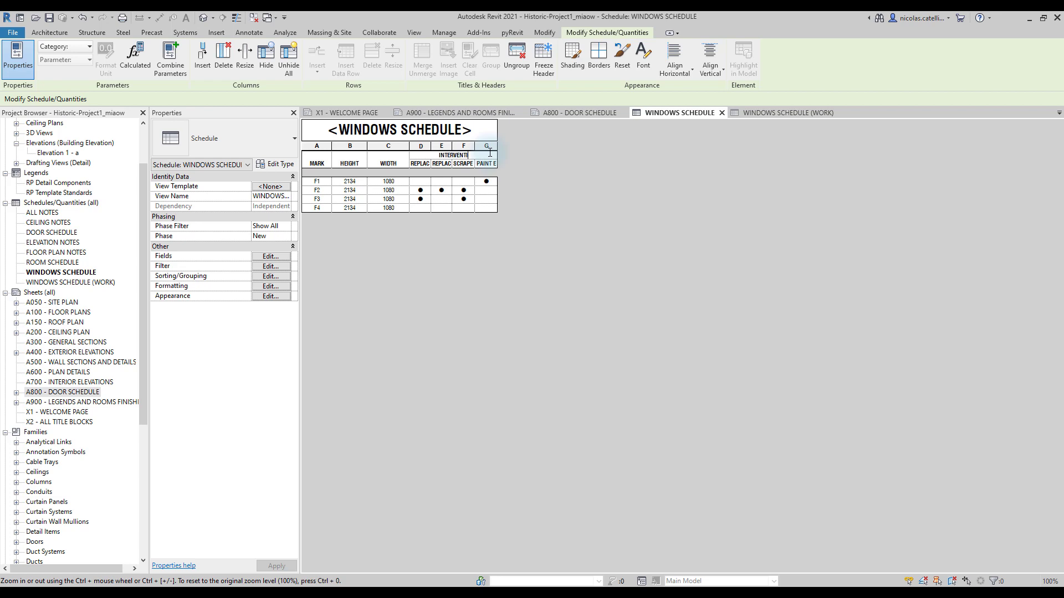
double_click(62, 391)
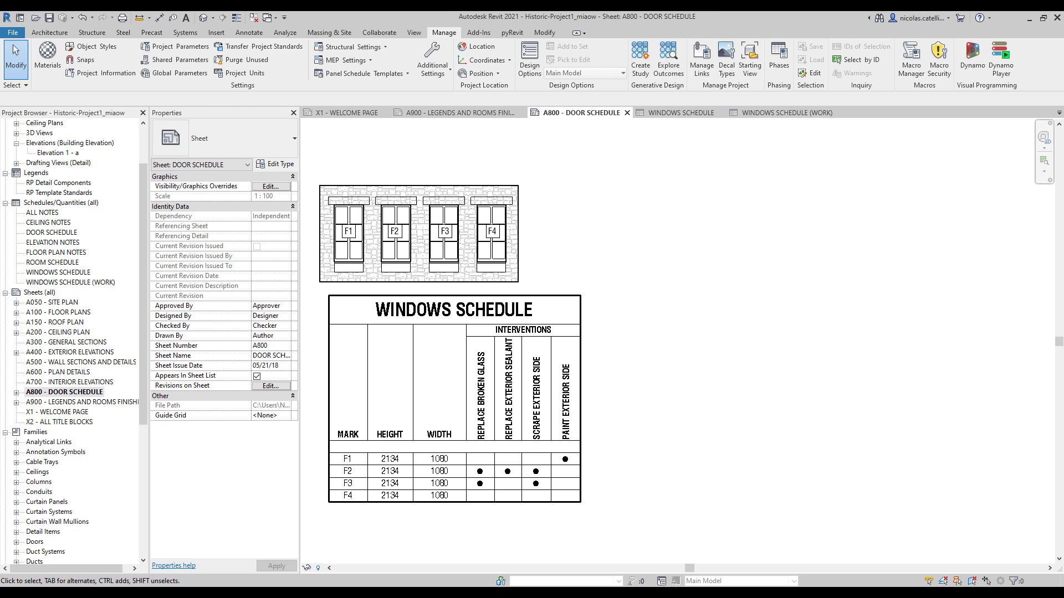
In WINDOWS SCHEDULE, set the W01x-Replace Broken Glass heading to A with Horizontal orientation.
double_click(494, 387)
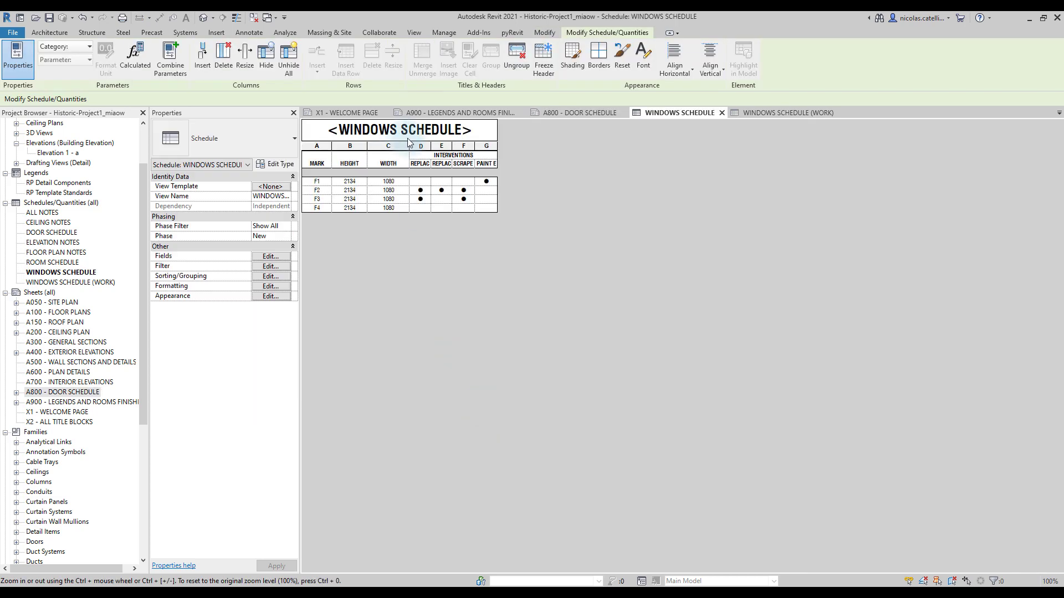
left_click(269, 287)
left_click(416, 241)
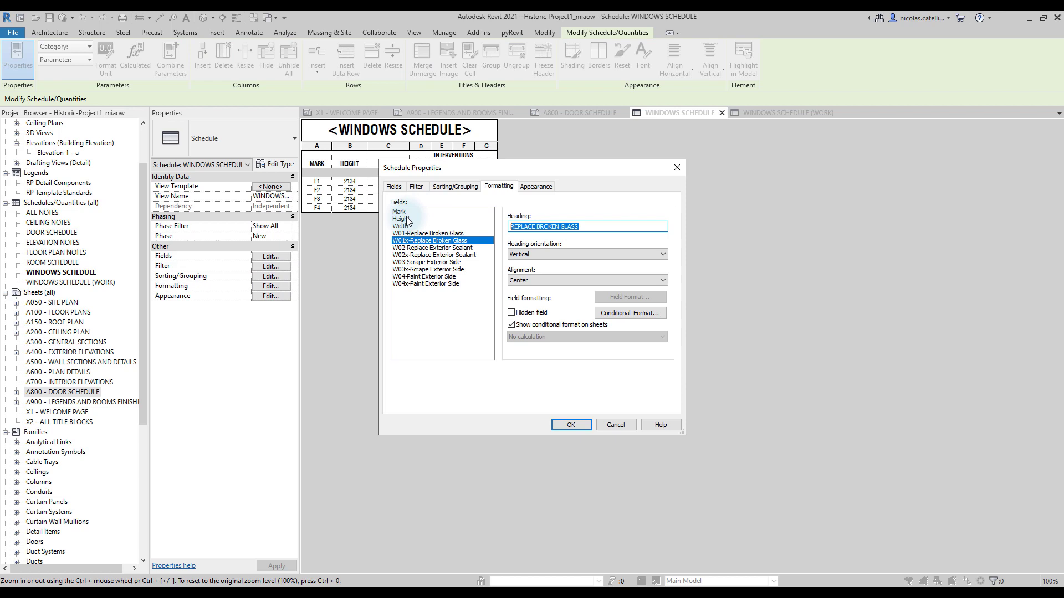
type("A")
left_click(520, 256)
left_click(519, 263)
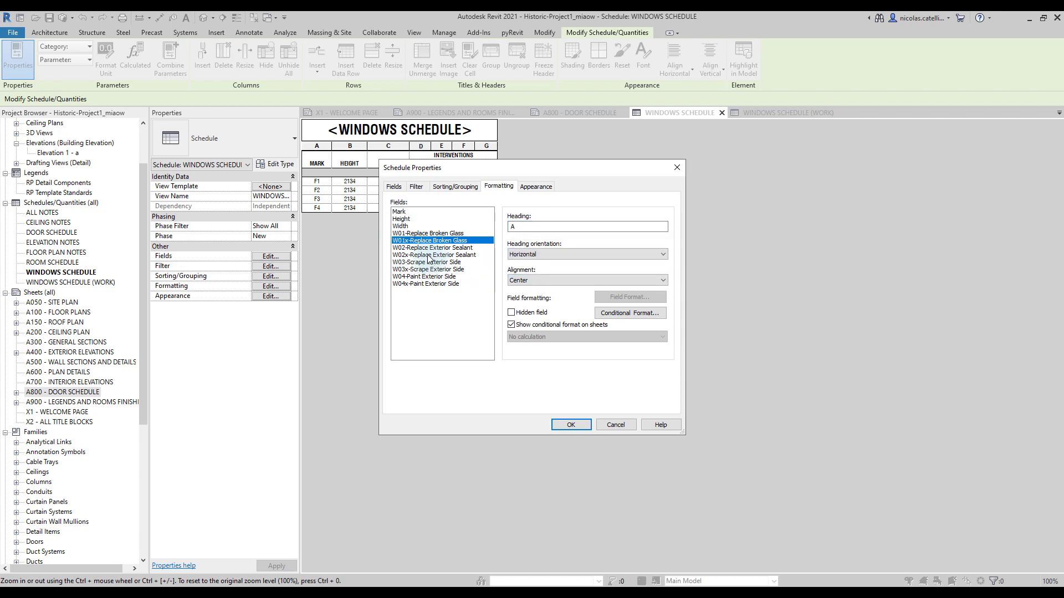
Set the W02x heading to B, the W03x heading to C and the W04x heading to D, all with Horizontal orientation.
left_click(429, 254)
type("B")
left_click(563, 255)
left_click(563, 264)
mouse_move(582, 226)
left_mouse_down()
mouse_move(421, 195)
mouse_move(560, 227)
left_mouse_up()
left_click(432, 269)
left_click(433, 283)
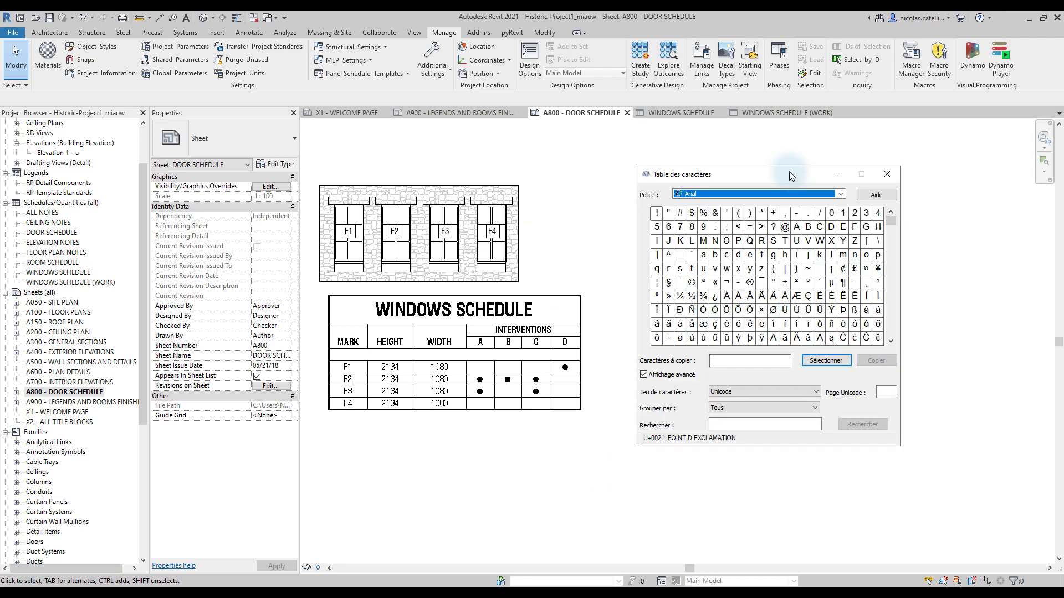
In the Windows character map, find the √ symbol in Arial, copy it and close the character map.
left_click_drag(789, 171, 770, 154)
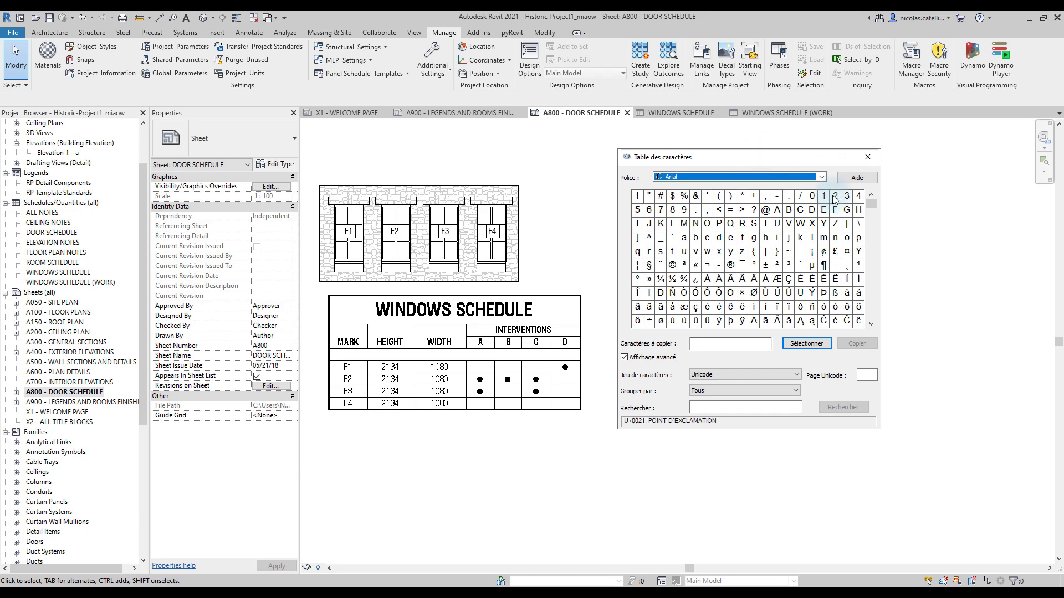
left_click_drag(871, 203, 869, 311)
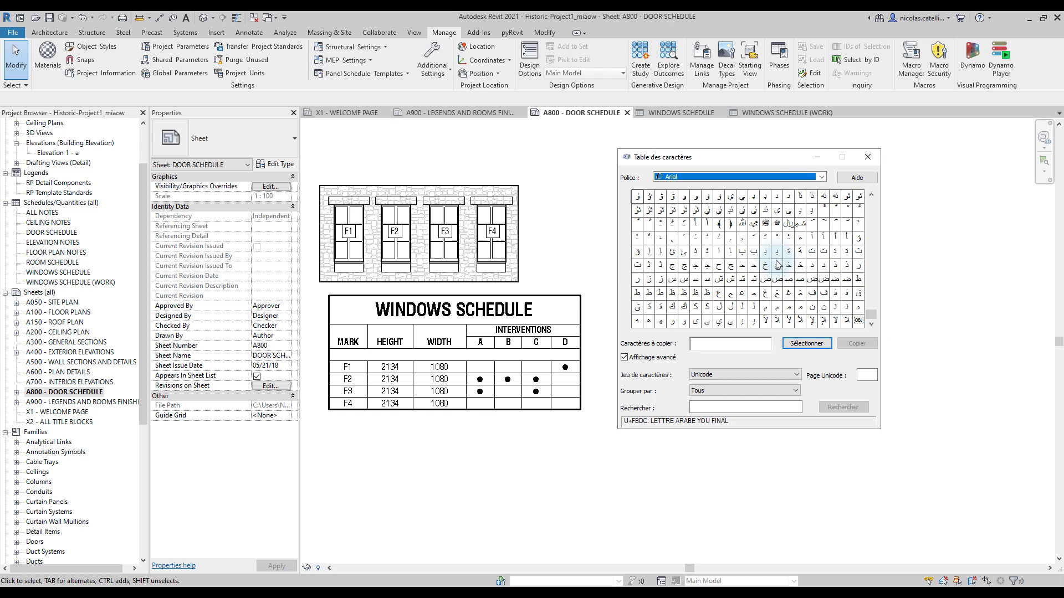
left_click(874, 196)
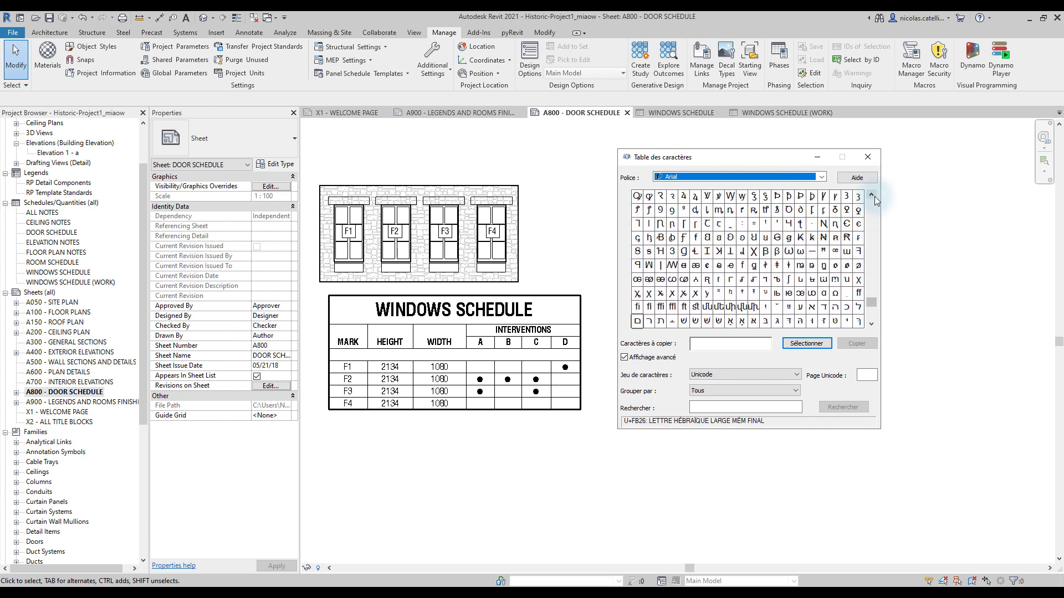
left_click_drag(874, 305, 876, 295)
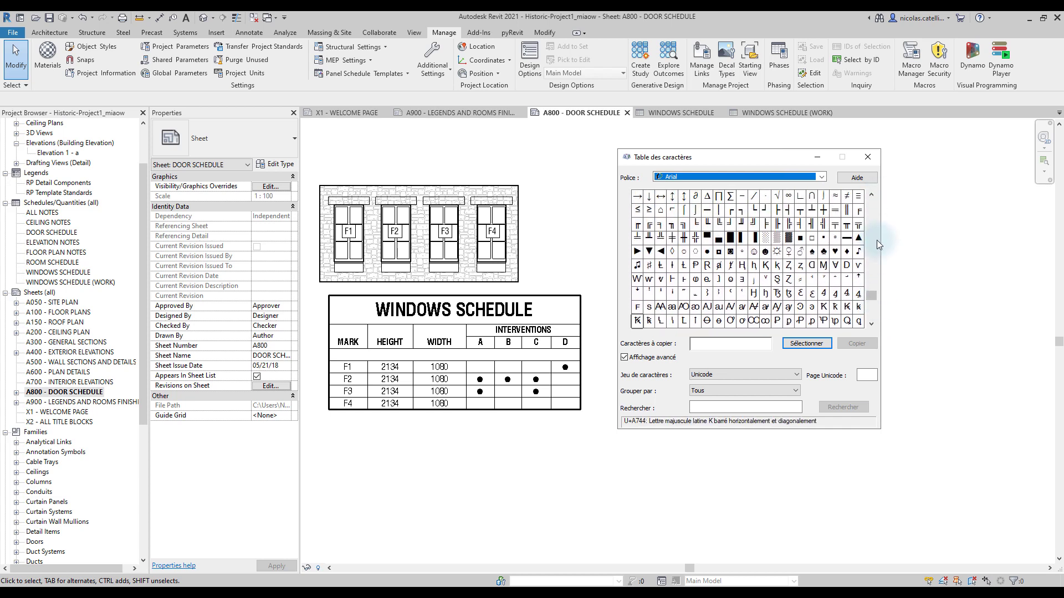
left_click(776, 196)
left_click(806, 343)
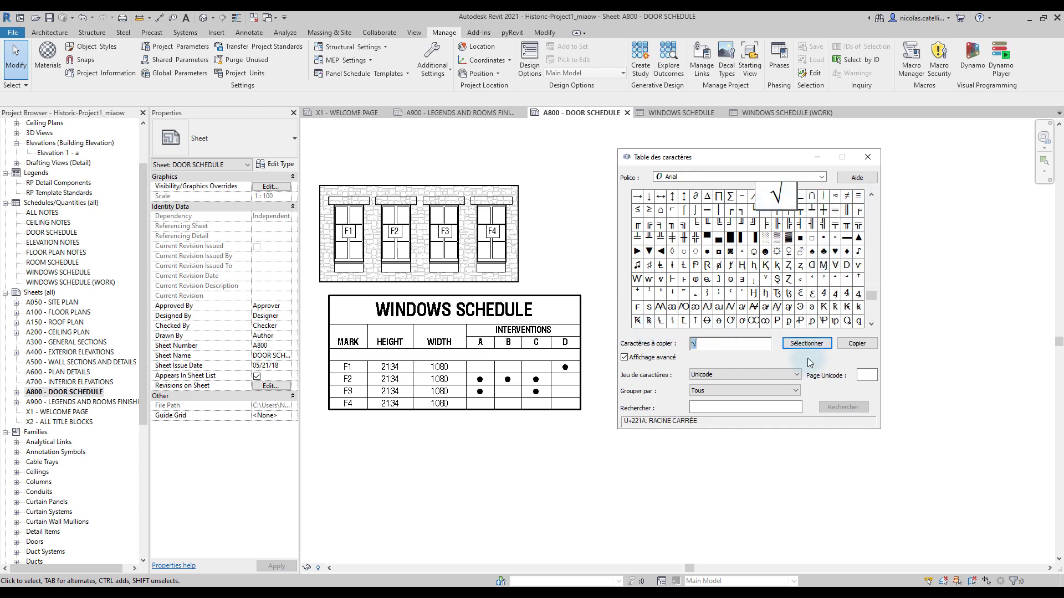
left_click(856, 344)
left_click(876, 157)
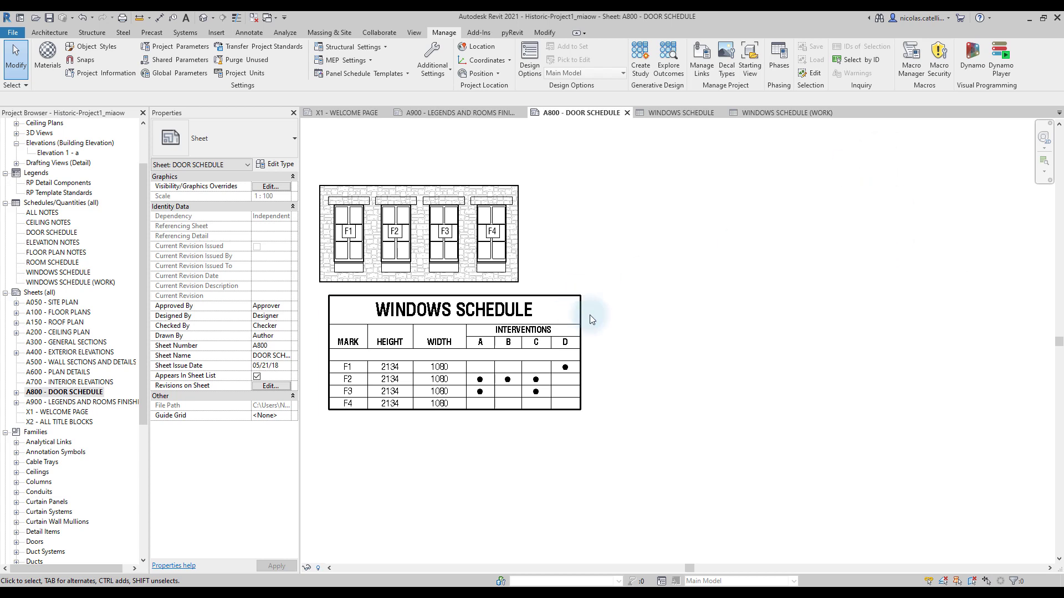
In WINDOWS SCHEDULE, change the W01x-Replace Broken Glass formula to show "√" when true, and copy the formula's ending.
double_click(542, 383)
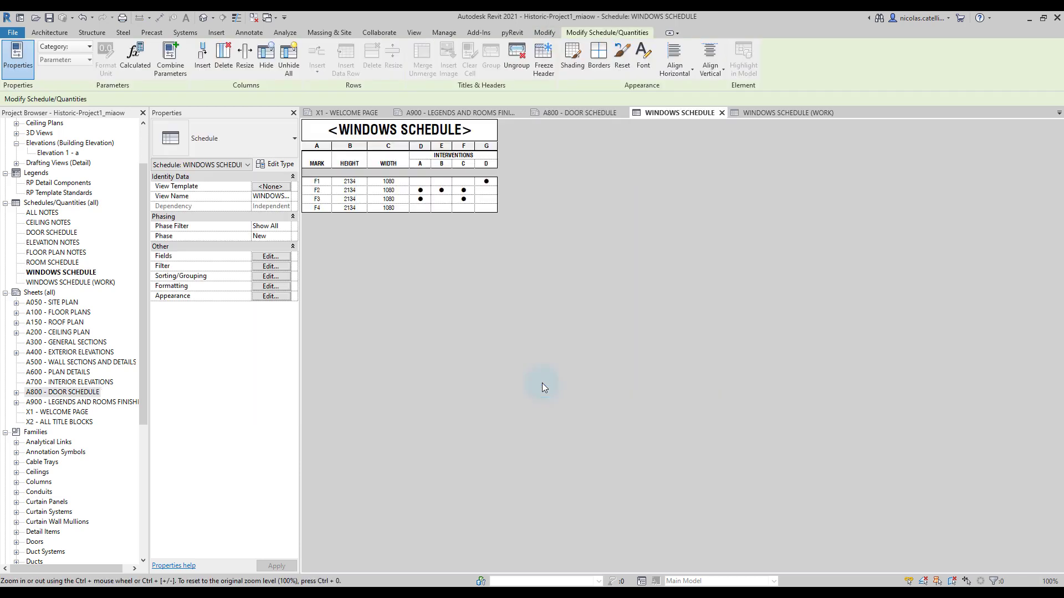
left_click(270, 257)
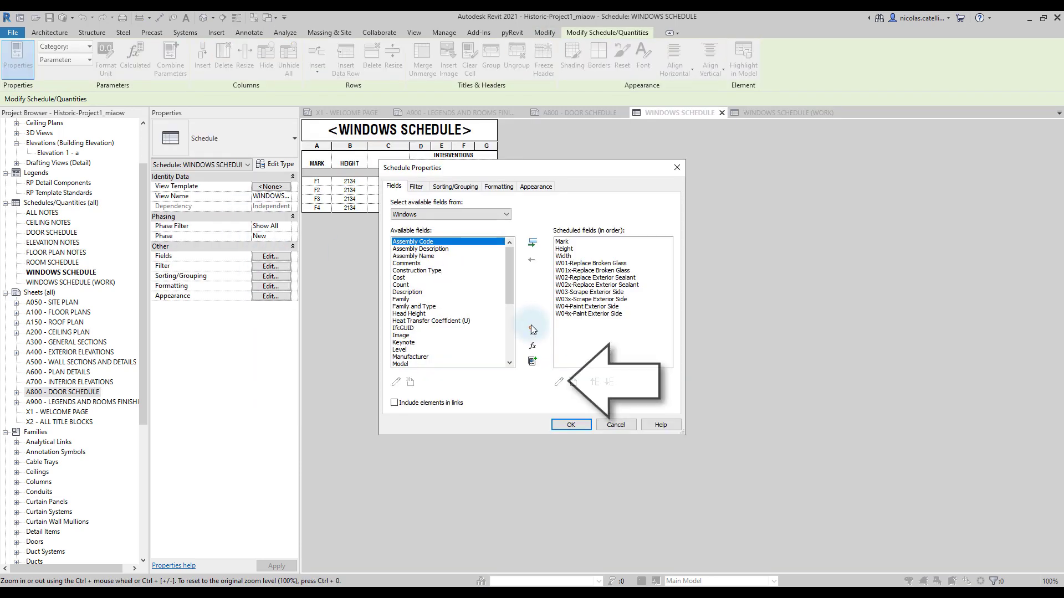
left_click(593, 270)
left_click(559, 382)
double_click(472, 328)
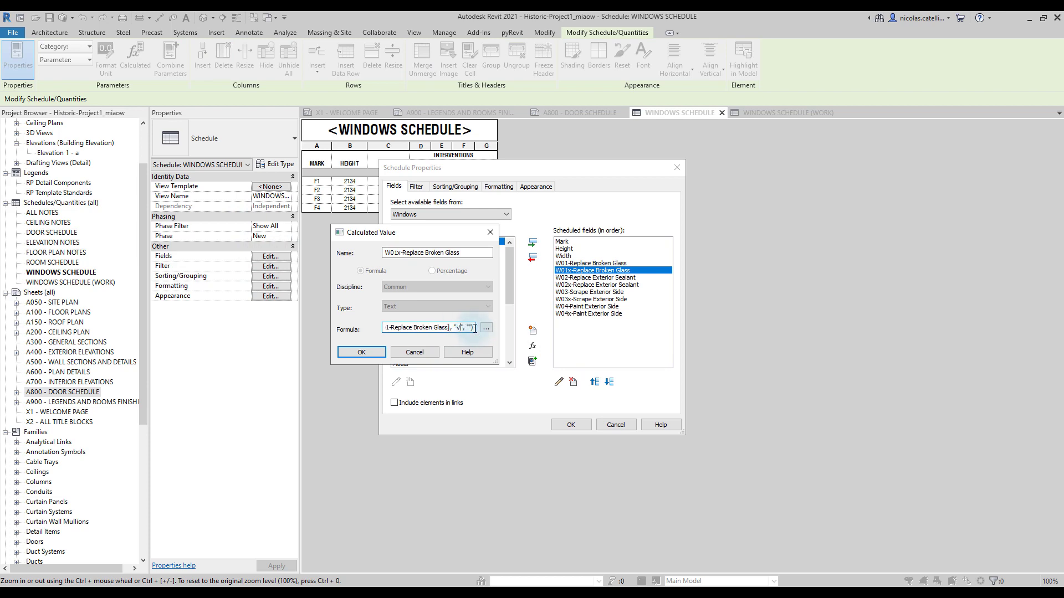
mouse_move(475, 328)
left_mouse_down()
mouse_move(447, 323)
mouse_move(468, 323)
left_mouse_up()
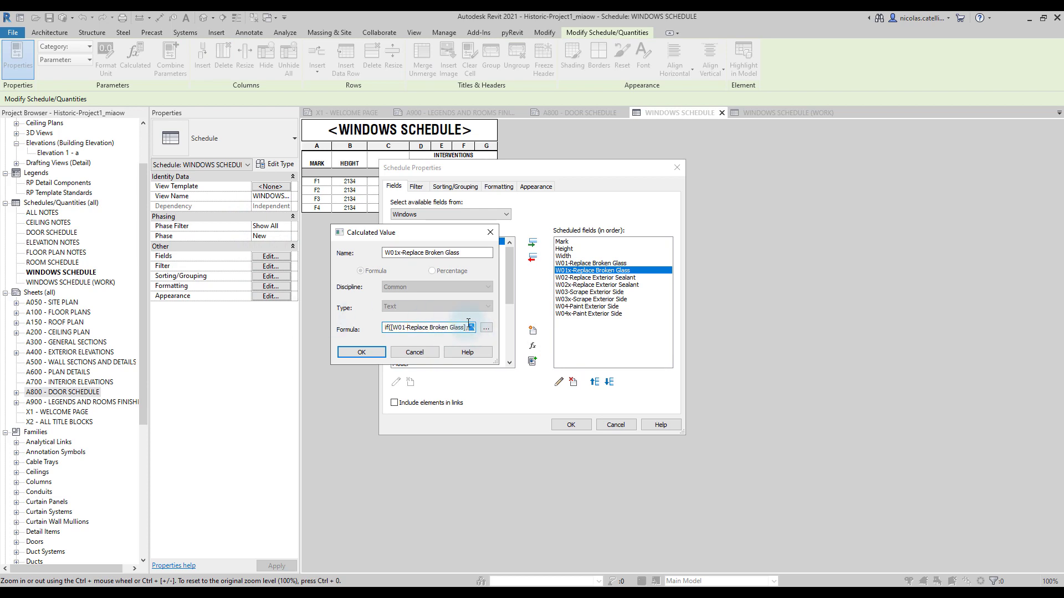
left_click(368, 354)
Change the W02x-Replace Exterior Sealant and W03x-Scrape Exterior Side formulas to show "√" when true.
left_click(596, 285)
left_click(559, 382)
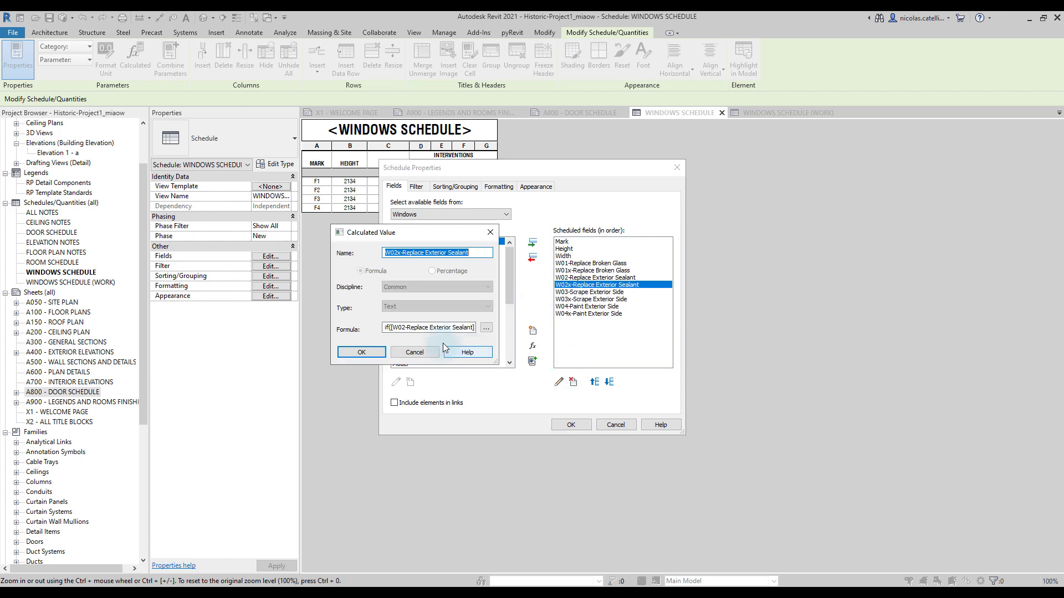
left_click(452, 328)
left_click(362, 353)
left_click(571, 299)
left_click(559, 381)
left_click(454, 327)
left_click(365, 351)
Change the W04x-Paint Exterior Side formula to show "√" when true, apply the field changes and reopen sheet A800 - DOOR SCHEDULE.
left_click(577, 314)
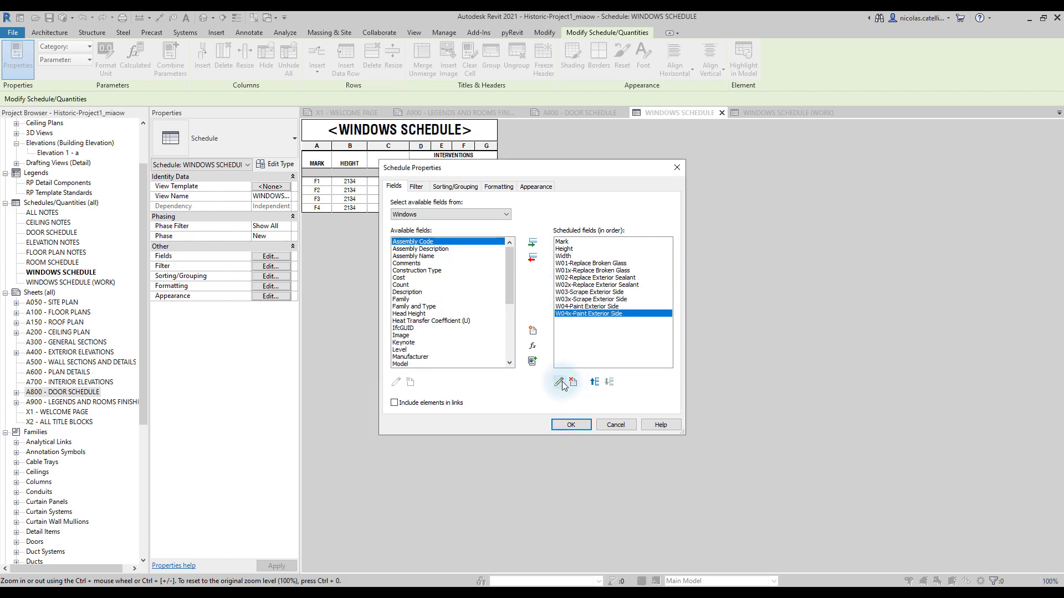
left_click(559, 382)
left_click(455, 328)
left_click(361, 352)
left_click(571, 425)
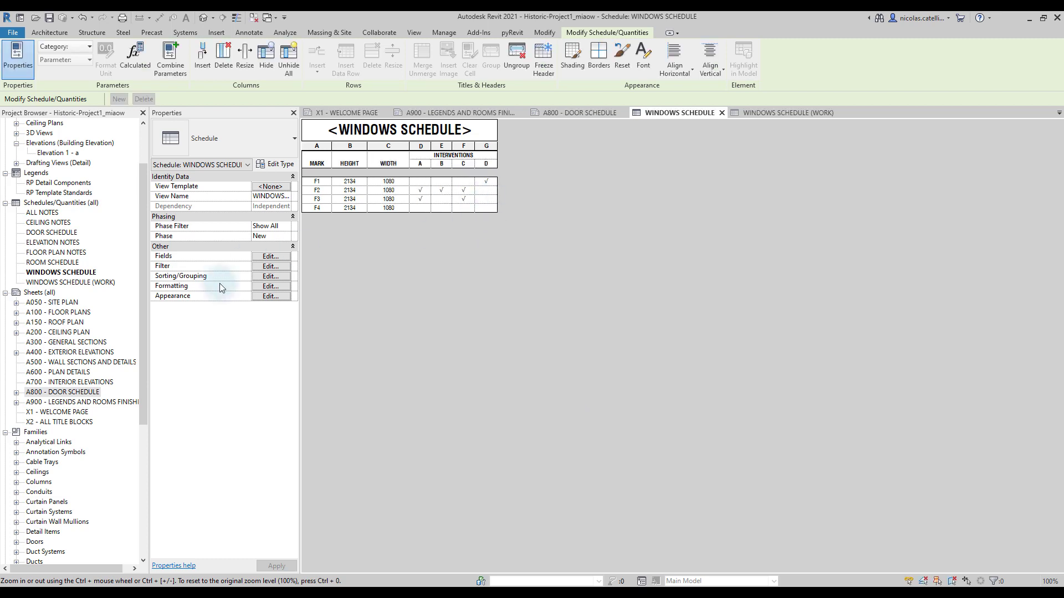
double_click(62, 392)
left_click(682, 453)
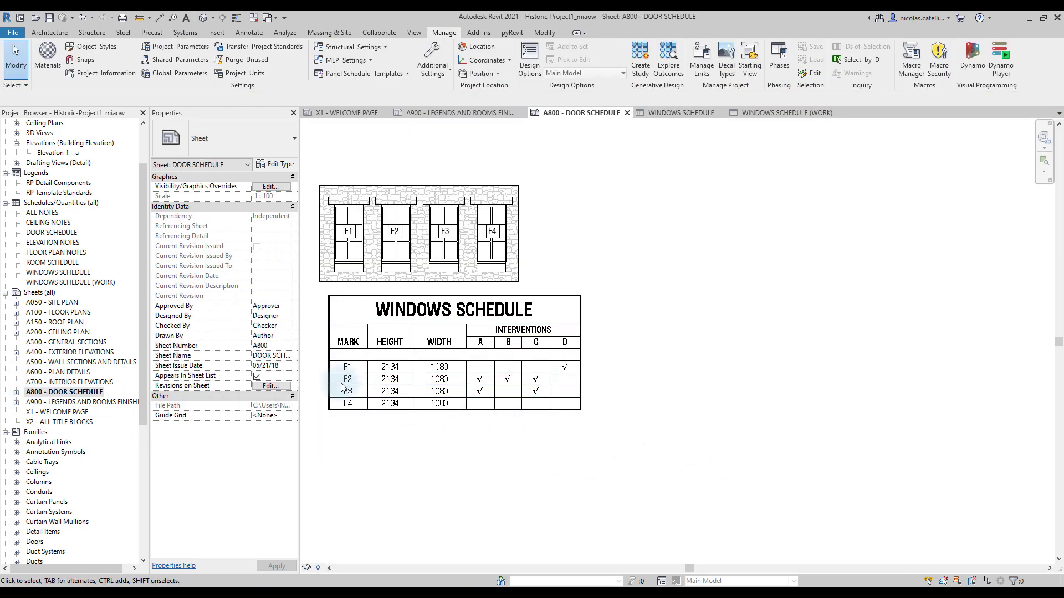
In WINDOWS SCHEDULE, change the W01x-Replace Broken Glass formula to show "x" when false.
left_click(408, 361)
double_click(407, 362)
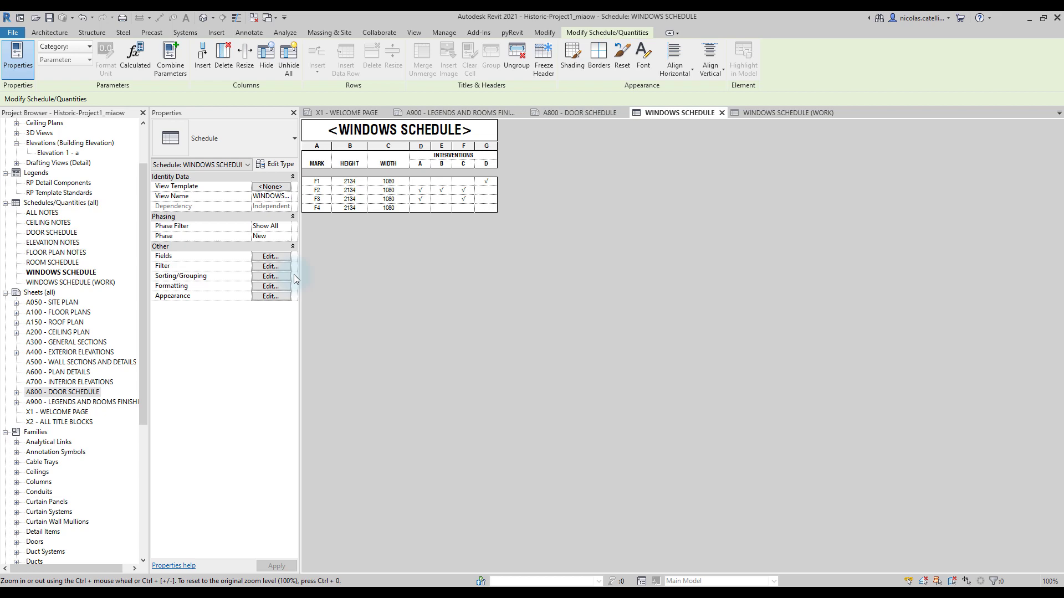
left_click(271, 256)
left_click(592, 271)
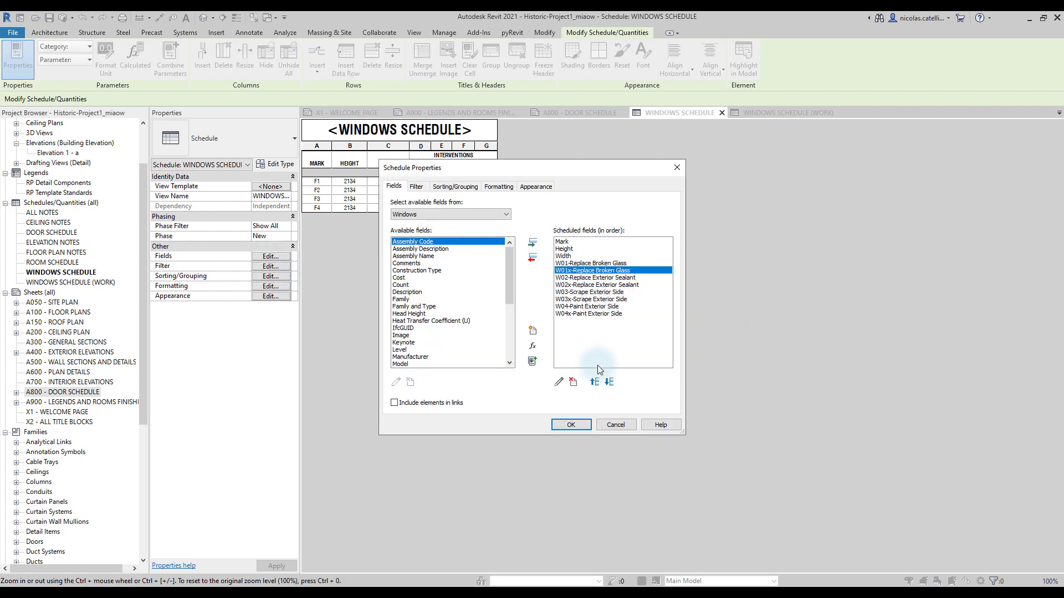
left_click(559, 382)
left_click_drag(450, 327, 508, 328)
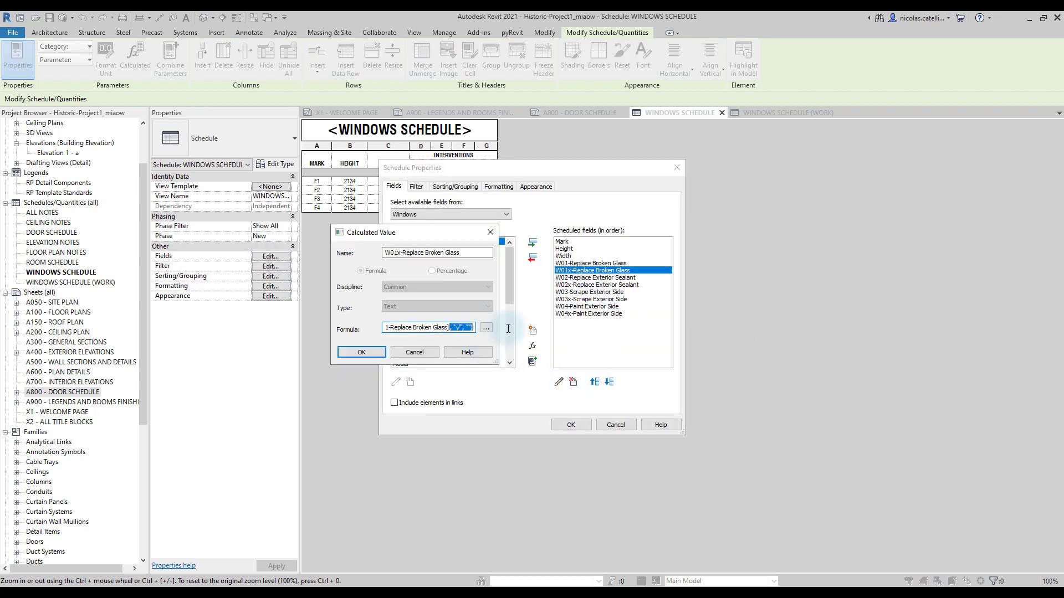
left_click(470, 327)
type("x")
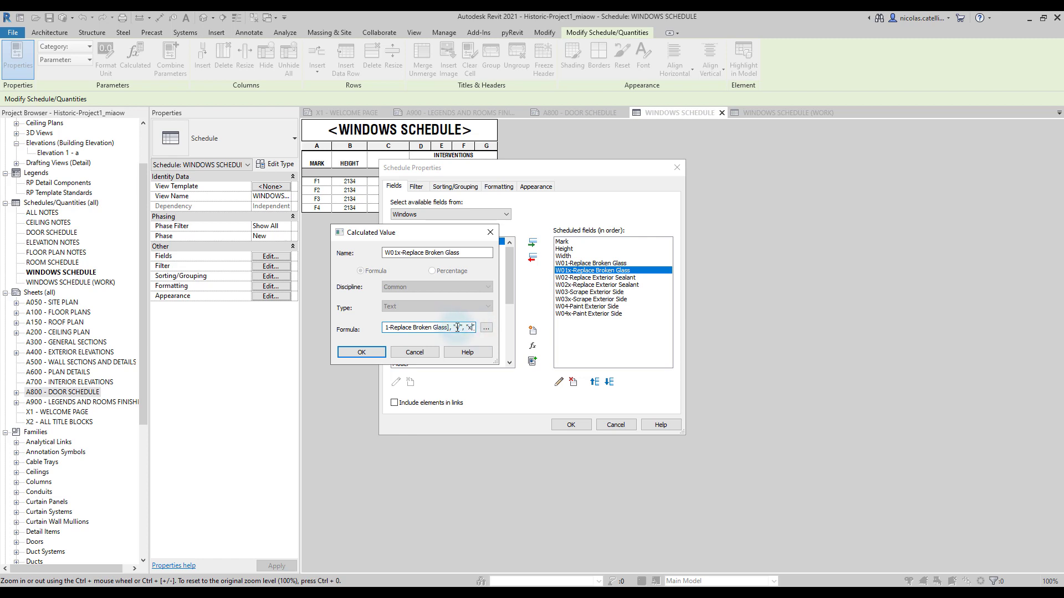
left_click(372, 353)
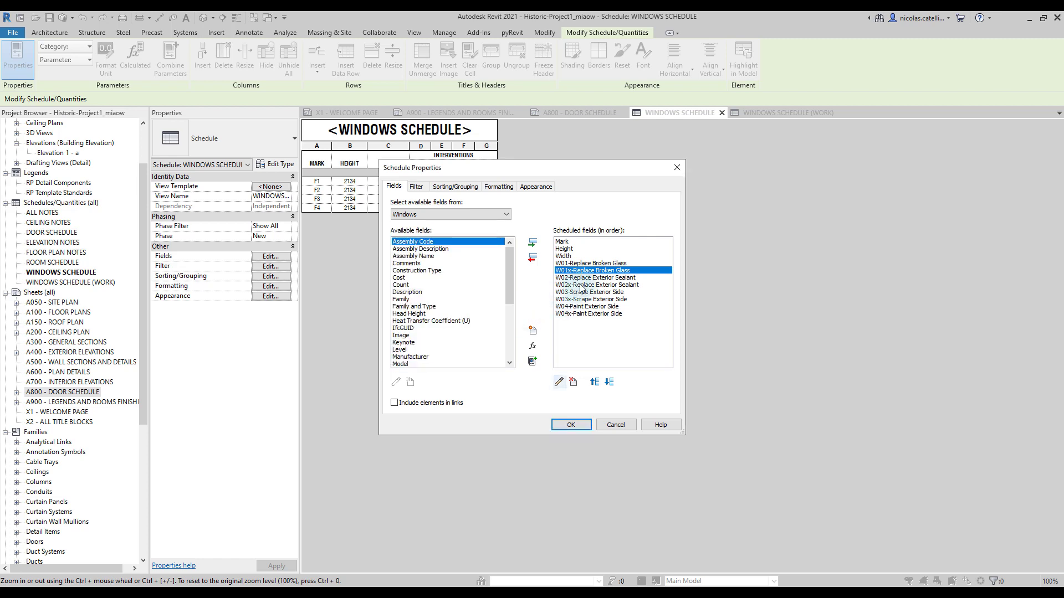
Change the W02x-Replace Exterior Sealant and W03x-Scrape Exterior Side formulas to show "x" when false.
left_click(580, 285)
left_click(559, 382)
left_click(361, 353)
left_click(576, 299)
left_click(559, 382)
left_click(361, 352)
Change the W04x-Paint Exterior Side formula to show "x" when false and apply the field changes.
left_click(581, 314)
left_click(559, 382)
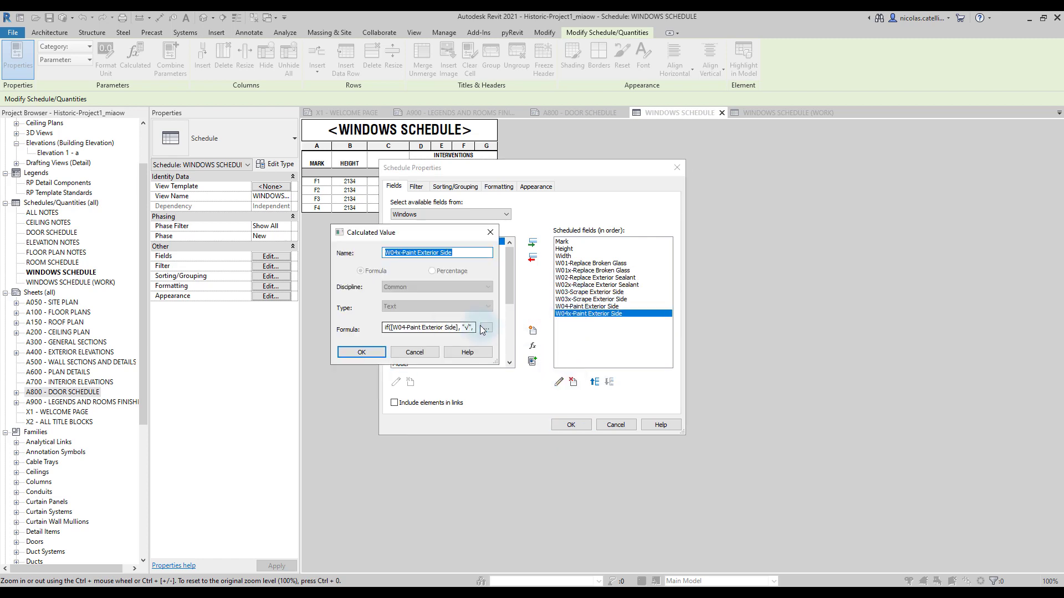
key("Return")
left_click(571, 425)
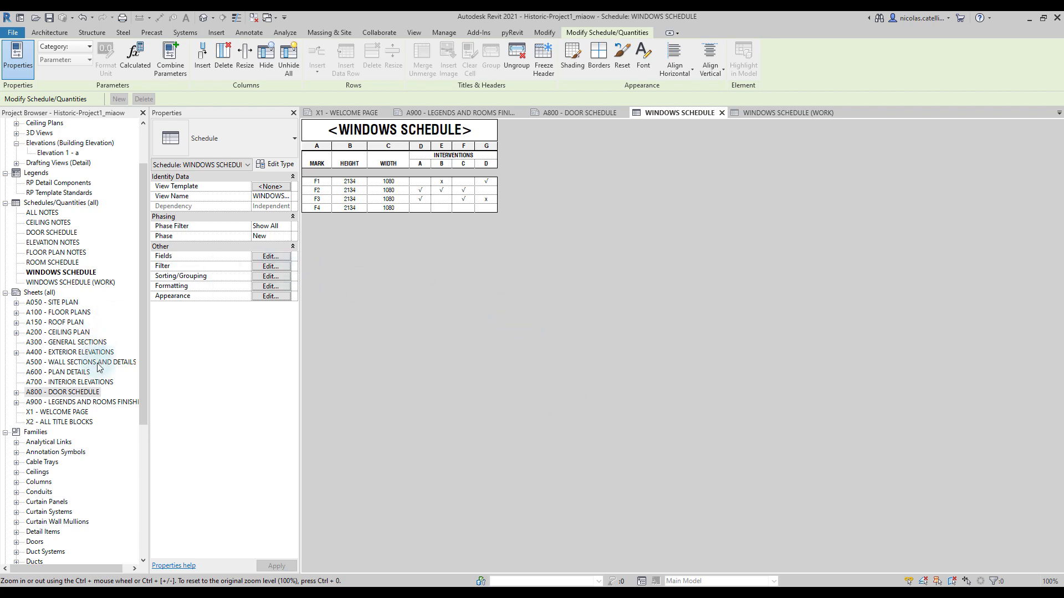
In WINDOWS SCHEDULE (WORK), enable W01-Replace Broken Glass for F4 and F1, and set W02-Replace Exterior Sealant off for F4 and on for F3.
double_click(65, 283)
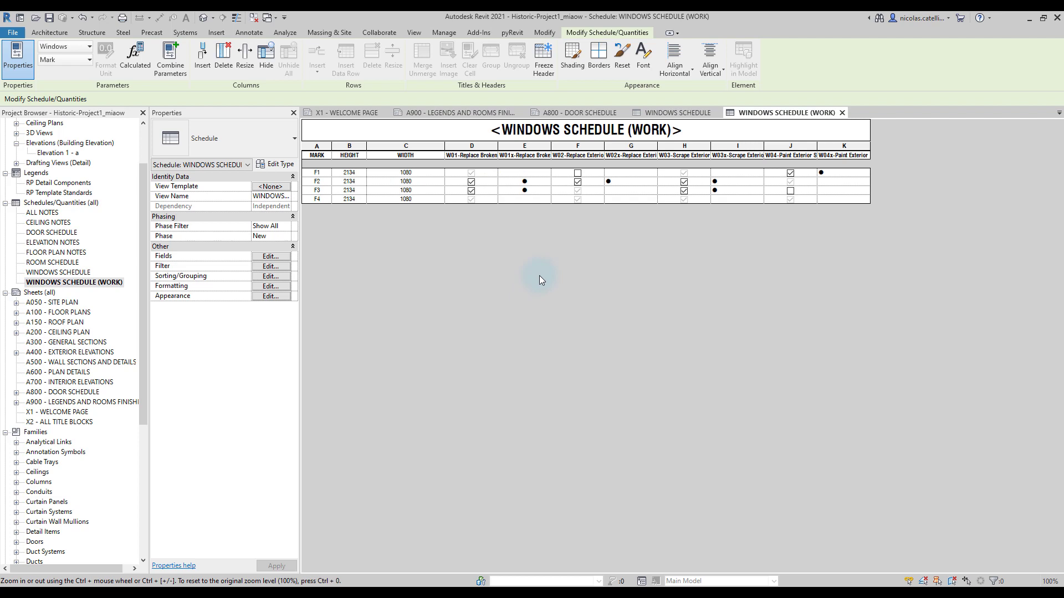
left_click(471, 199)
left_click(472, 174)
left_click(577, 200)
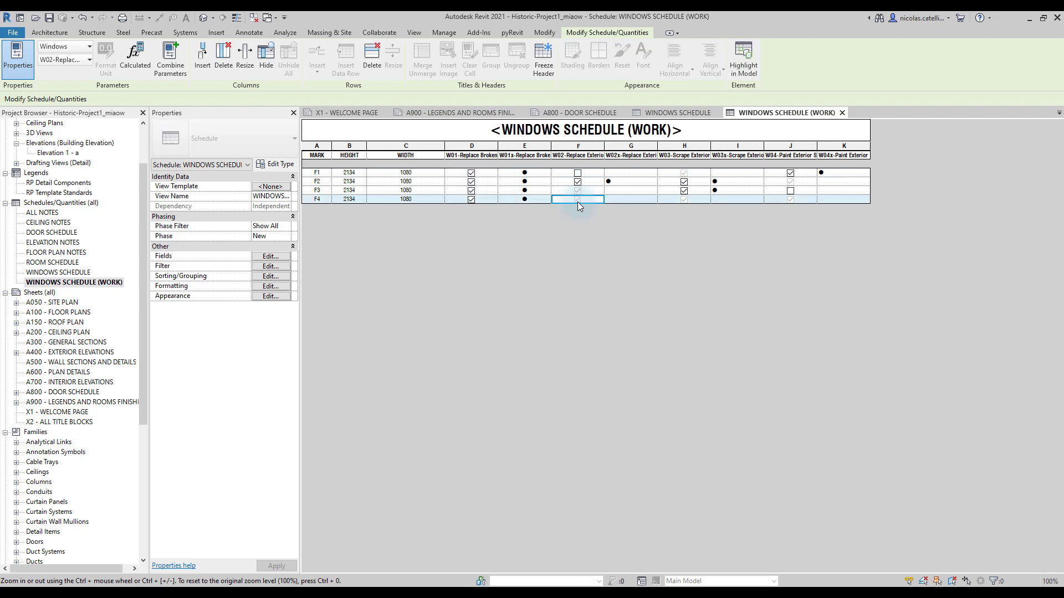
left_click(577, 200)
left_click(577, 190)
Enable W03-Scrape Exterior Side for F4 and F1, and set W04-Paint Exterior Side on for F2 and off for F4.
left_click(684, 200)
left_click(683, 173)
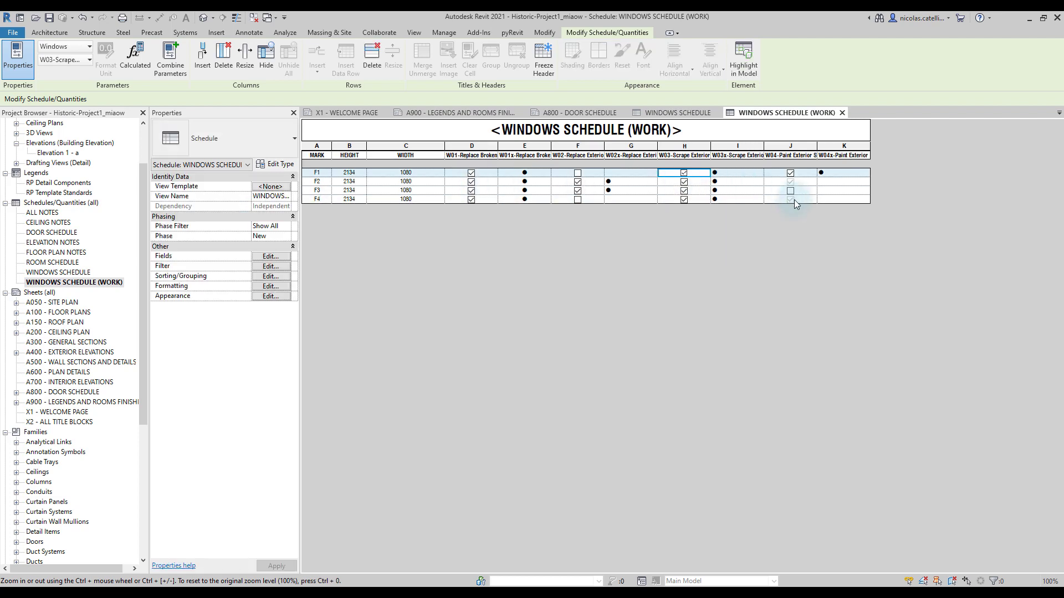
left_click(794, 200)
left_click(791, 183)
left_click(791, 199)
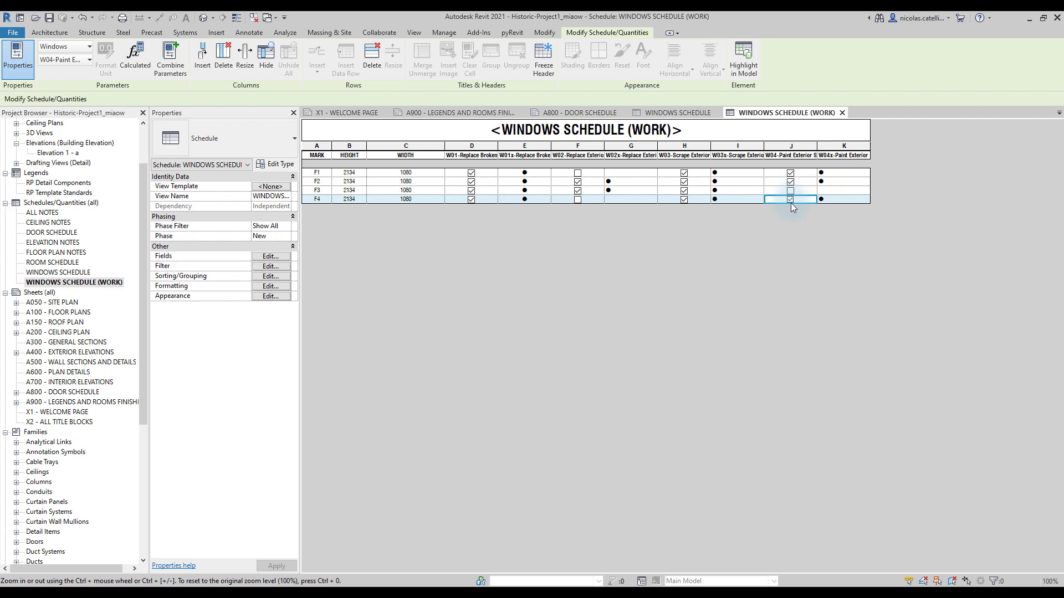
left_click(790, 201)
Disable W01-Replace Broken Glass for F2 and reopen sheet A800 - DOOR SCHEDULE.
left_click(471, 183)
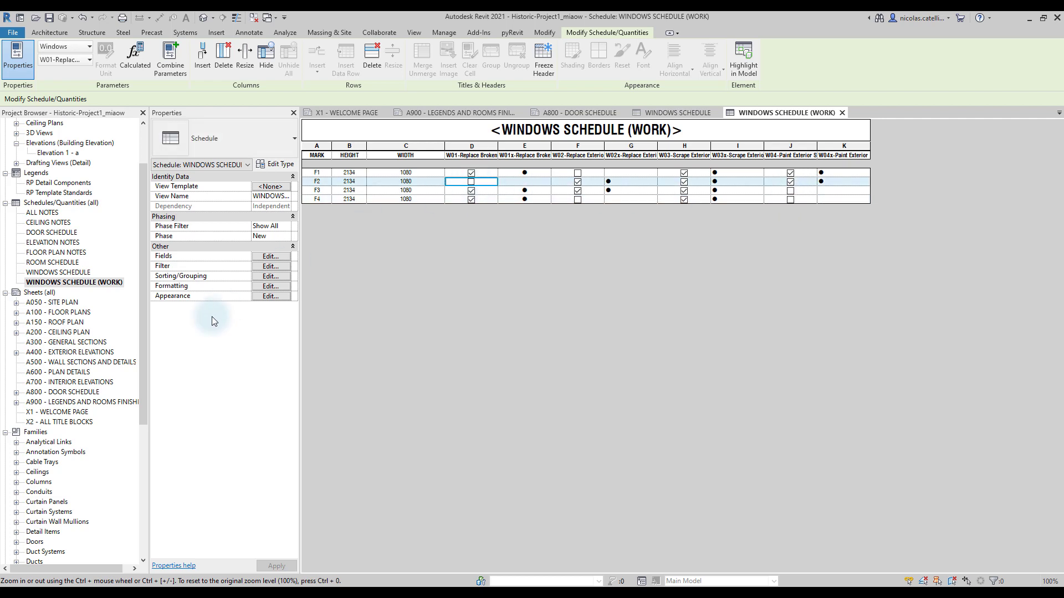
double_click(63, 392)
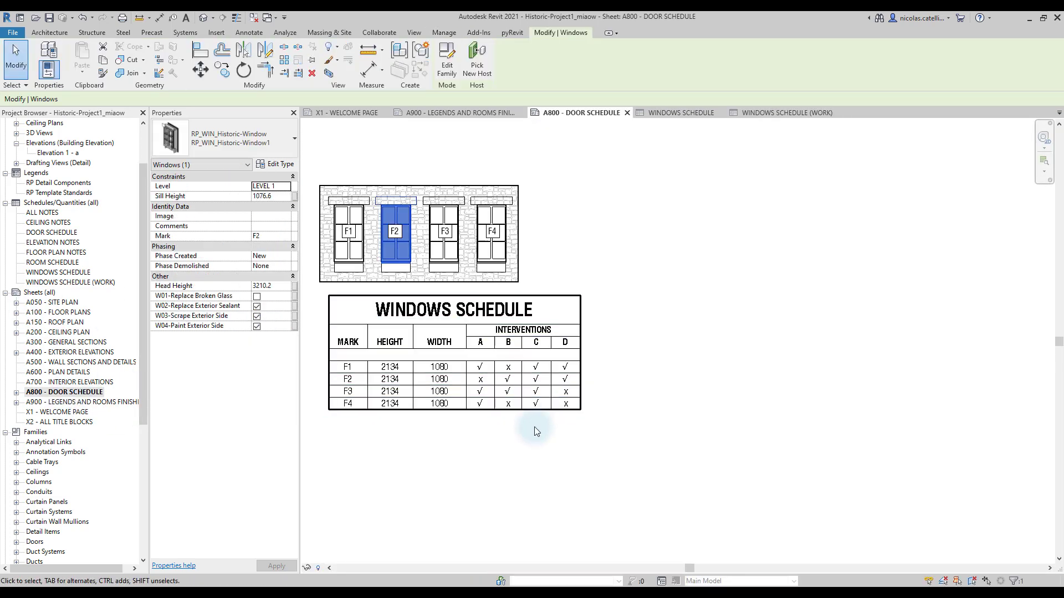
left_click(519, 447)
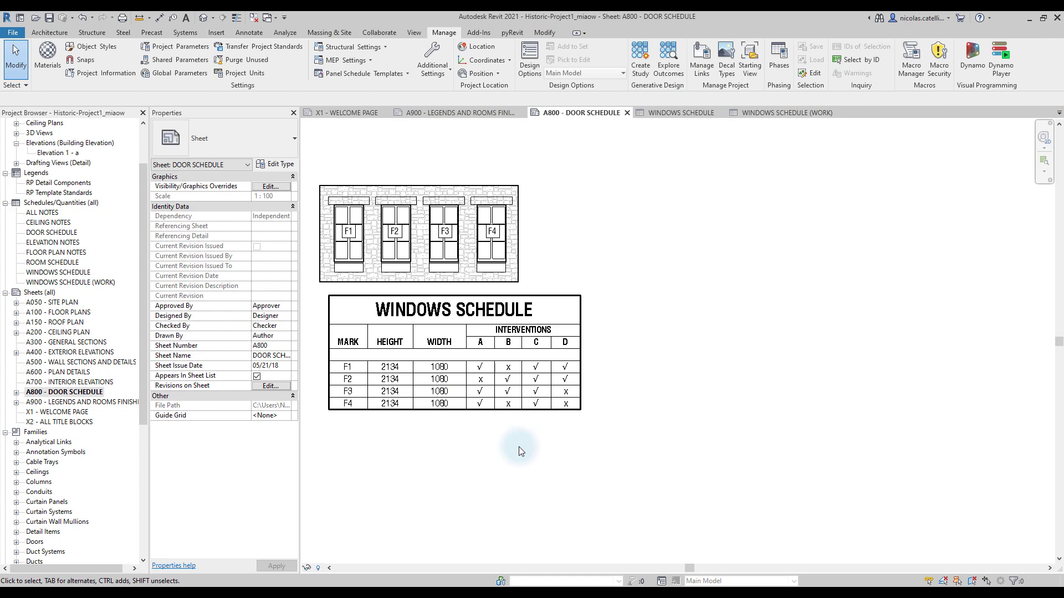